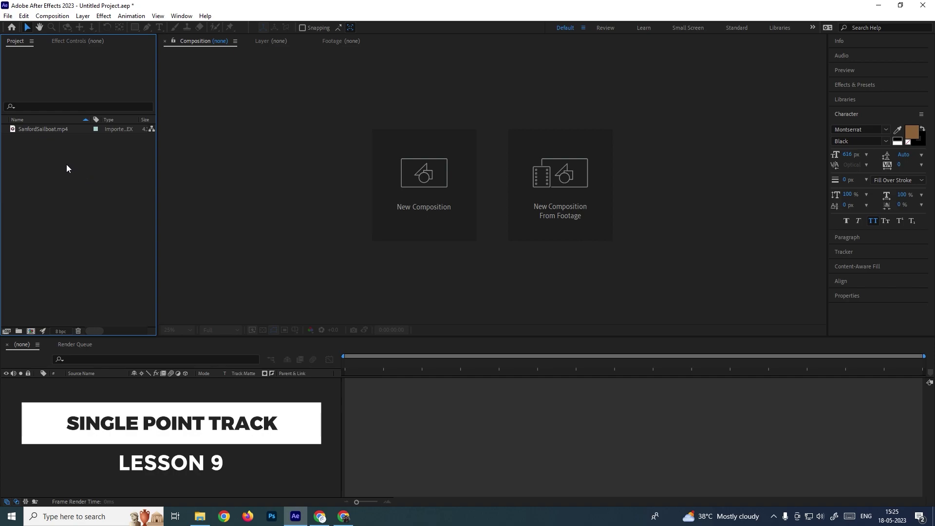
# - Build the SanfordSailboat composition from SanfordSailboat.mp4, then preview it and inspect at 100%
pyautogui.click(42, 130)
pyautogui.moveTo(25, 129); pyautogui.dragTo(33, 328)
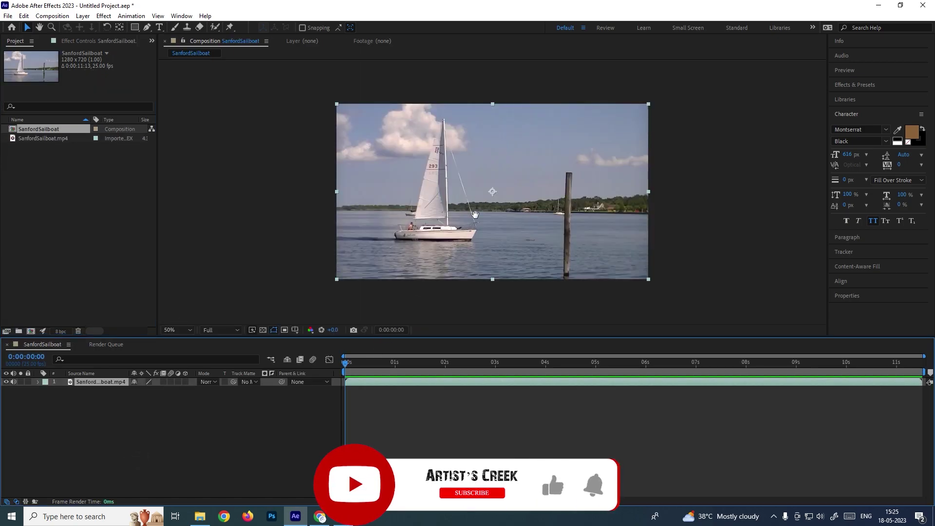
pyautogui.press('space')
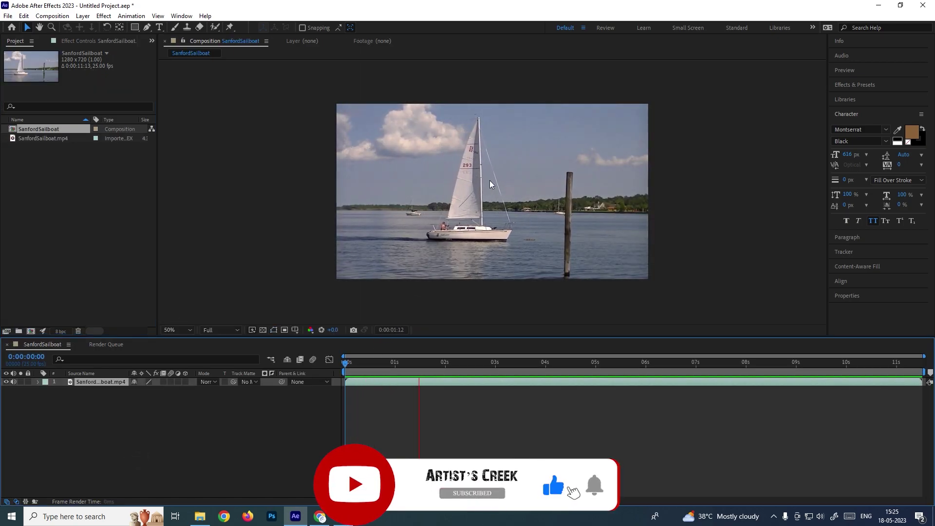
pyautogui.press('space')
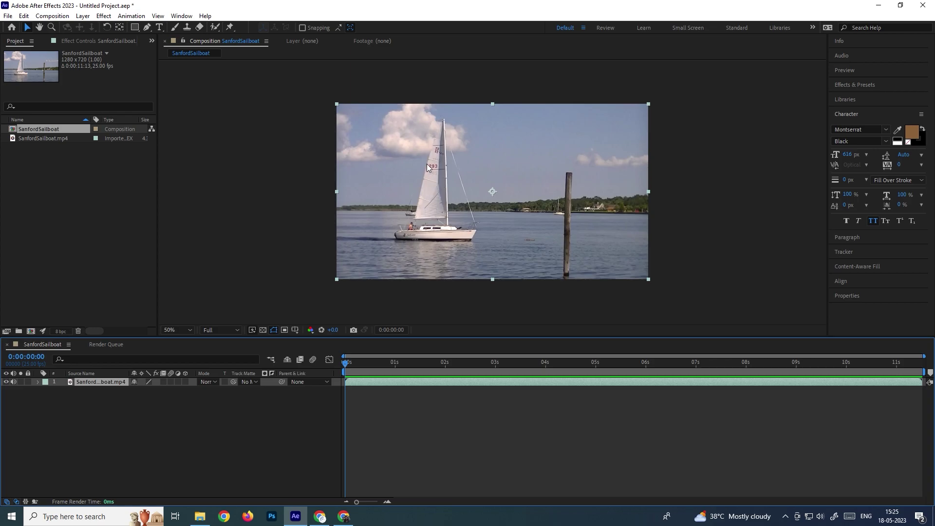
pyautogui.press('/')
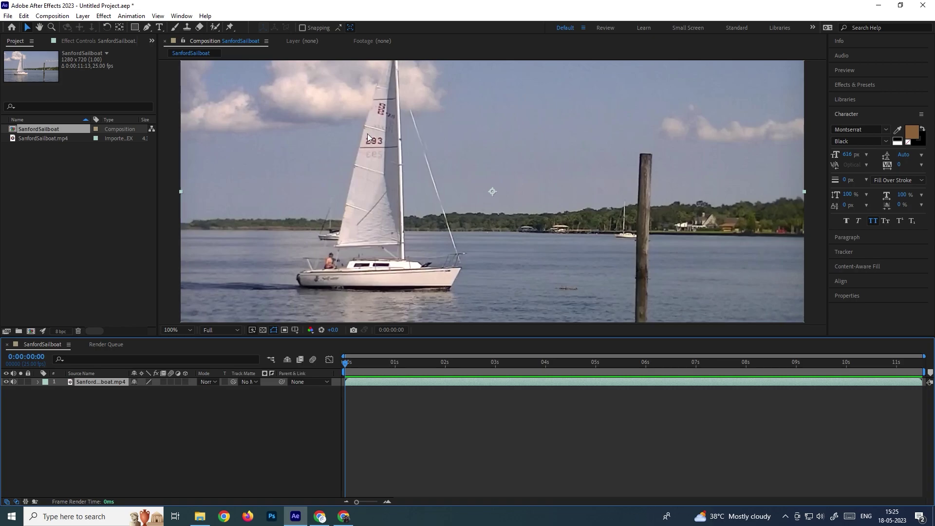
pyautogui.moveTo(356, 366)
pyautogui.mouseDown()
pyautogui.moveTo(530, 372)
pyautogui.moveTo(345, 373)
pyautogui.mouseUp()
pyautogui.scroll(-2, 489, 156)
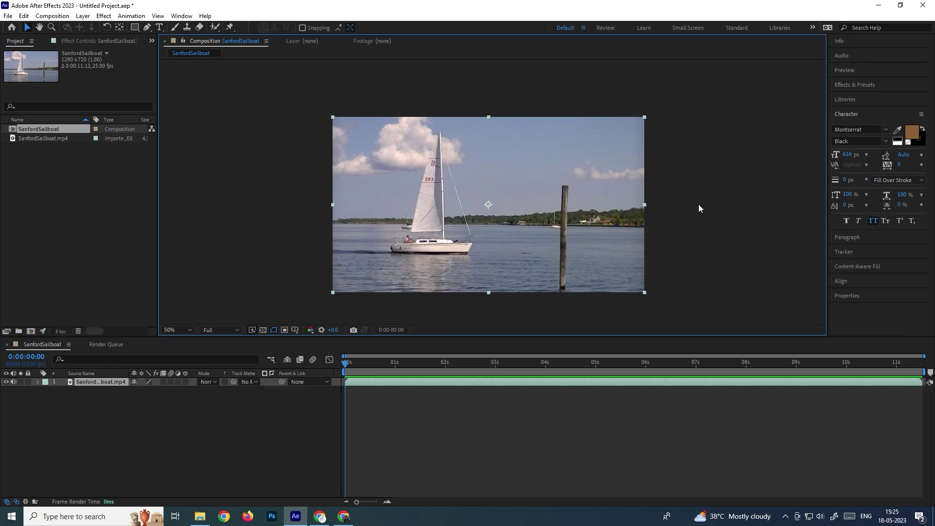
# - Show the Tracker panel and start Track Motion, creating Tracker 1 with Track Point 1
pyautogui.click(181, 16)
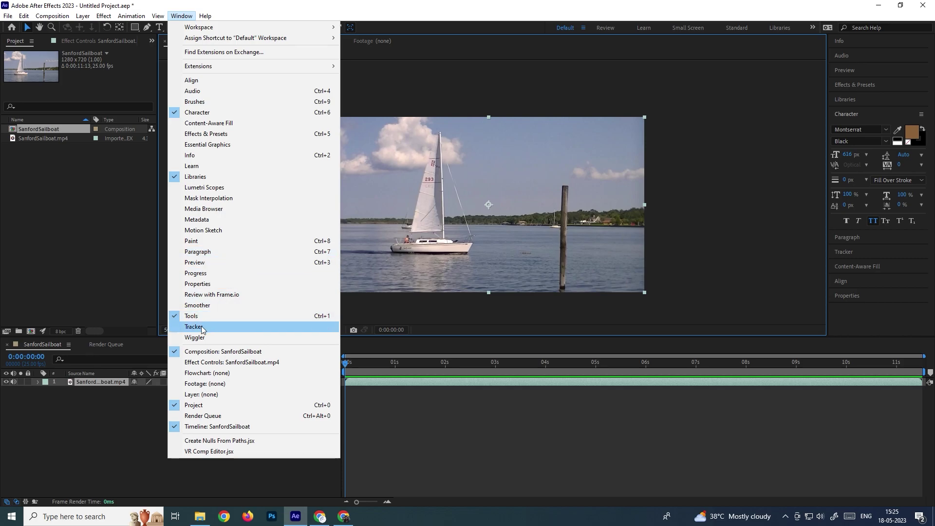
pyautogui.click(848, 252)
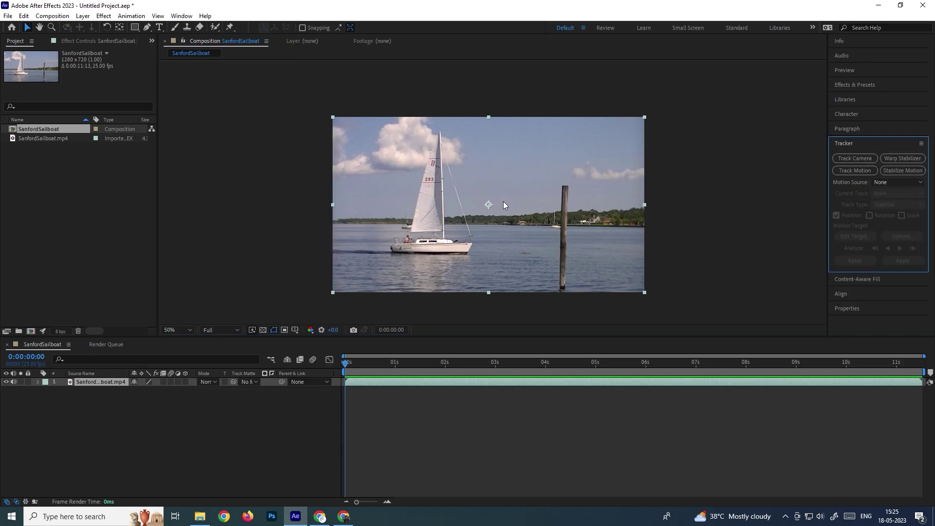
pyautogui.press('/')
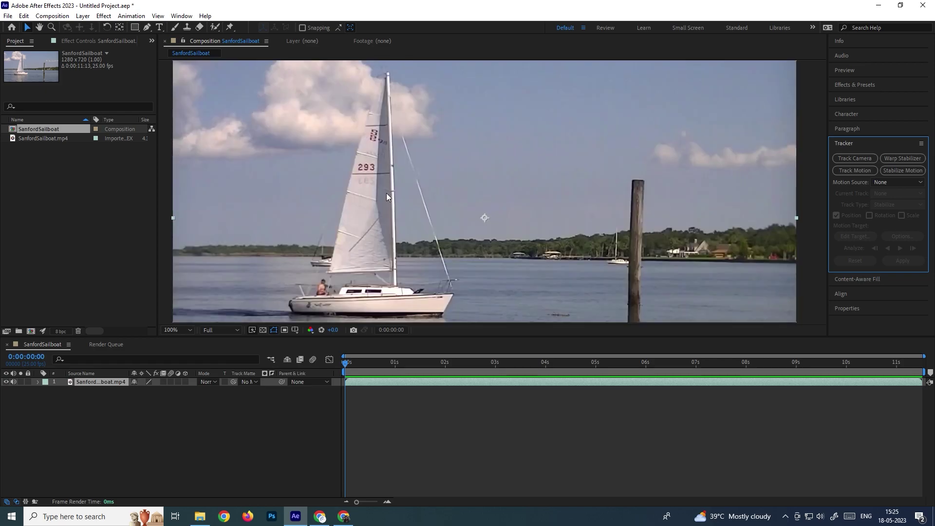
pyautogui.press(',')
pyautogui.press(',')
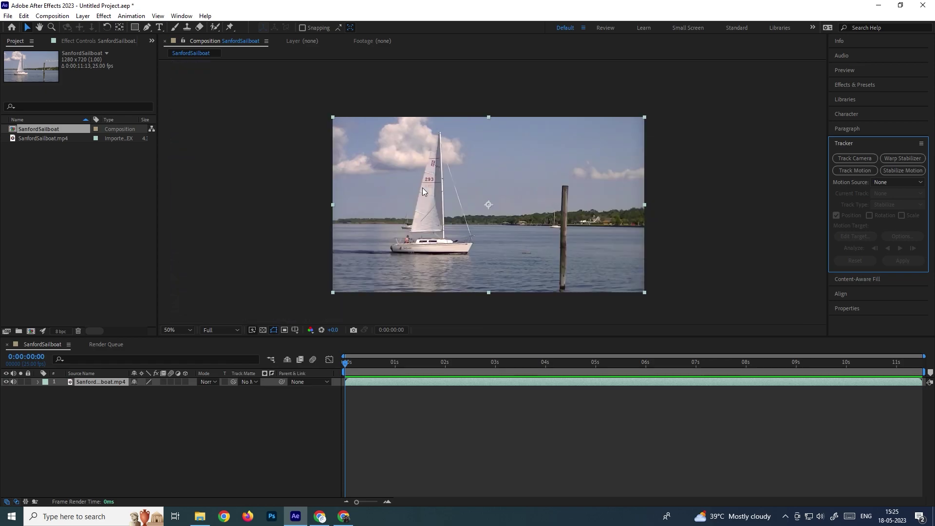
pyautogui.click(855, 170)
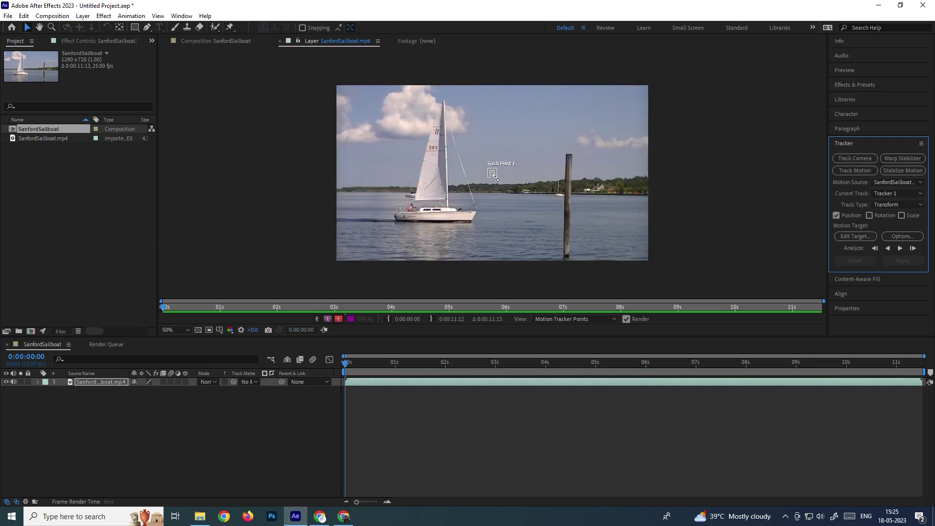
pyautogui.scroll(2, 496, 170)
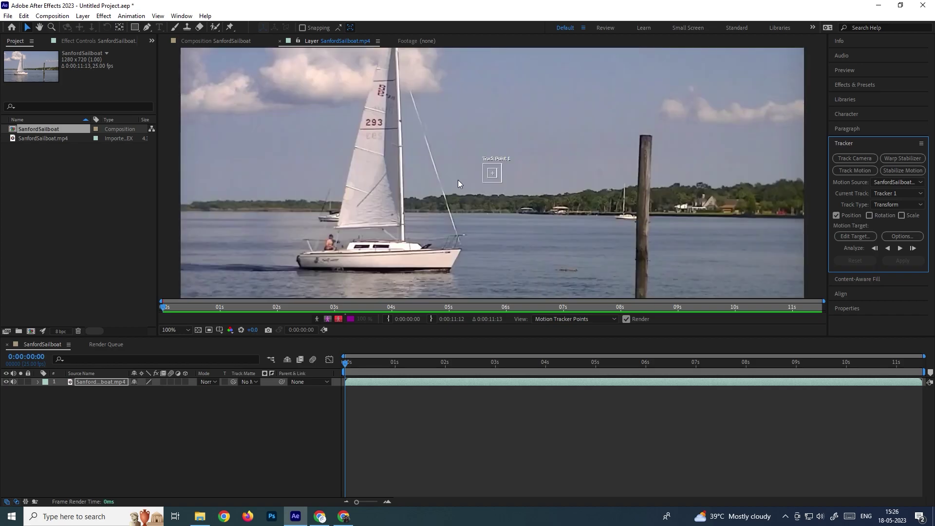
pyautogui.scroll(2, 458, 179)
pyautogui.moveTo(444, 174); pyautogui.dragTo(529, 187)
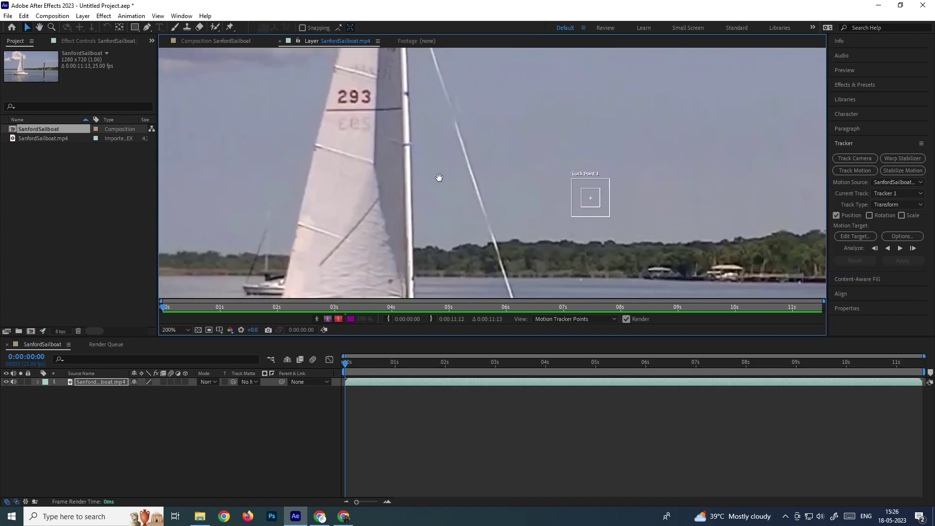
pyautogui.scroll(2, 439, 177)
pyautogui.press('v')
pyautogui.press('.')
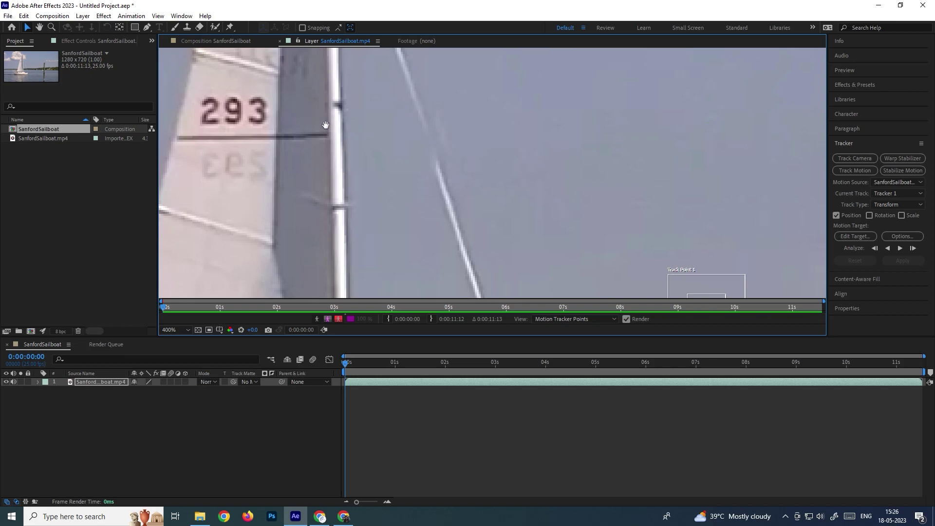
pyautogui.moveTo(357, 116); pyautogui.dragTo(436, 154)
pyautogui.press(',')
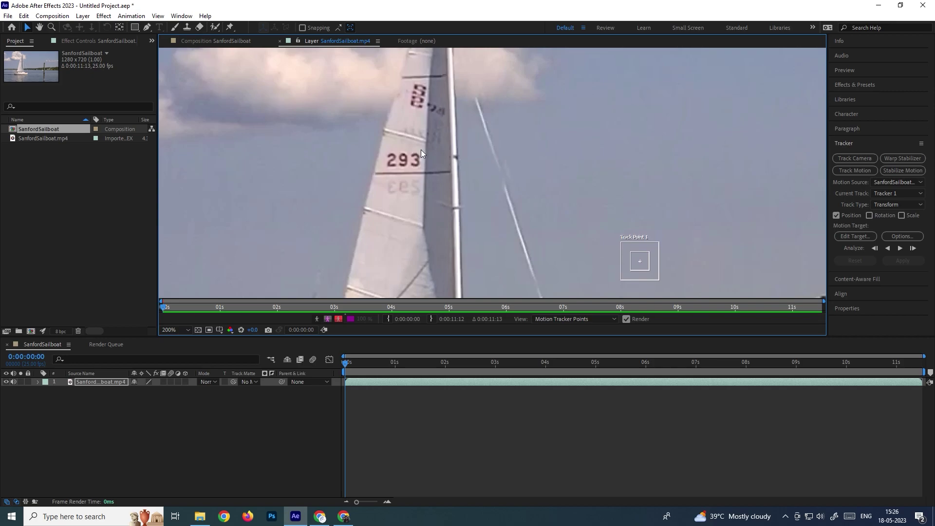
pyautogui.press('.')
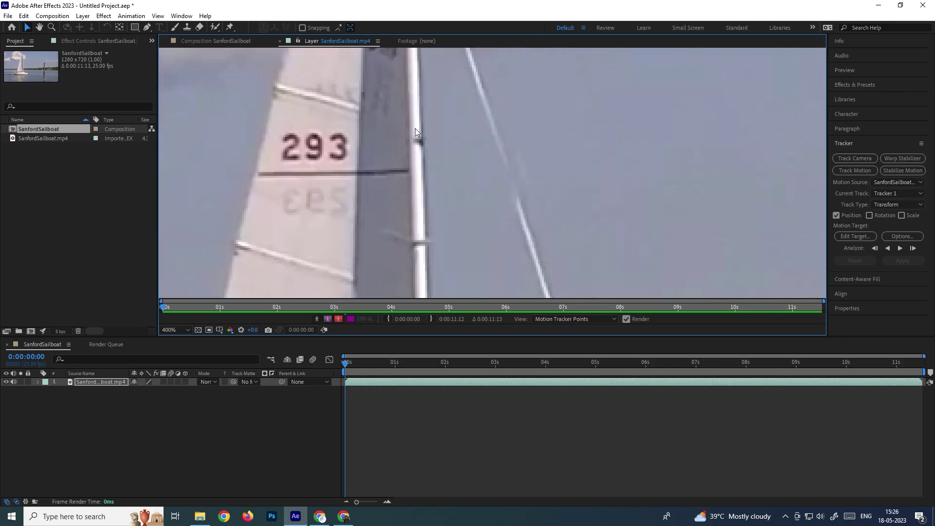
pyautogui.press(',')
pyautogui.scroll(-3, 390, 200)
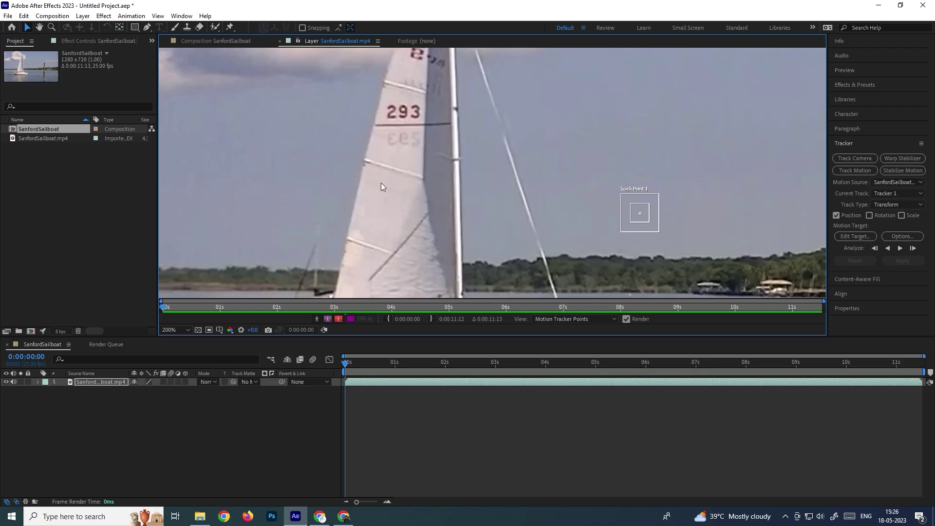
pyautogui.scroll(1, 637, 232)
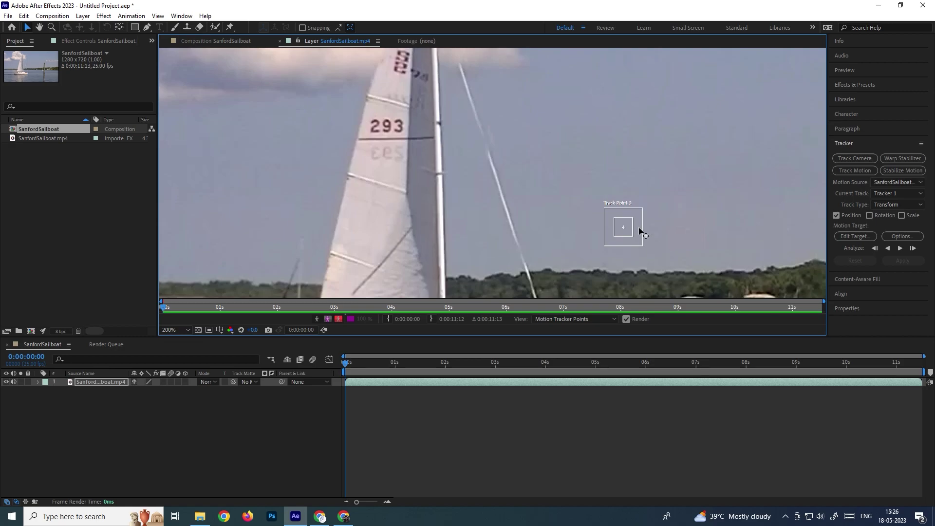
# - Place Track Point 1 on the sail's 293 and enlarge its feature and search boxes
pyautogui.moveTo(639, 225); pyautogui.dragTo(396, 125)
pyautogui.scroll(2, 526, 157)
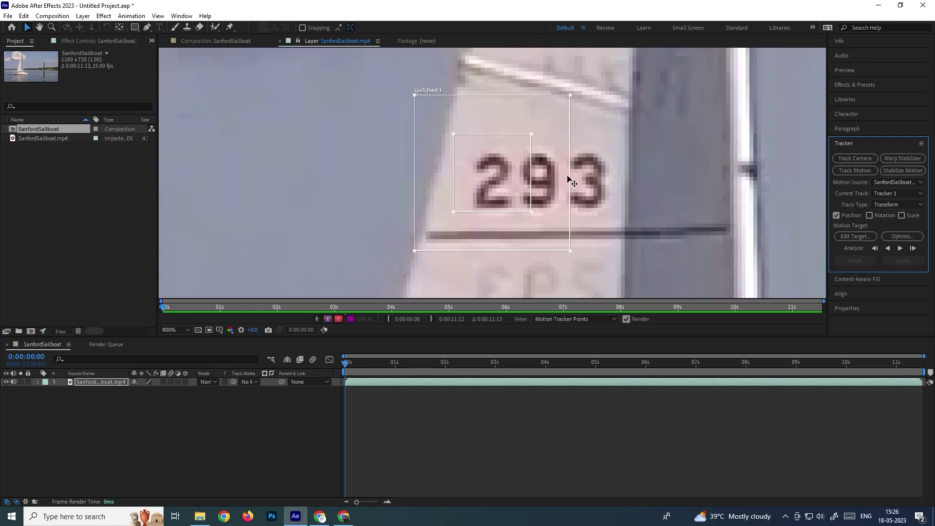
pyautogui.hscroll(2, 567, 181)
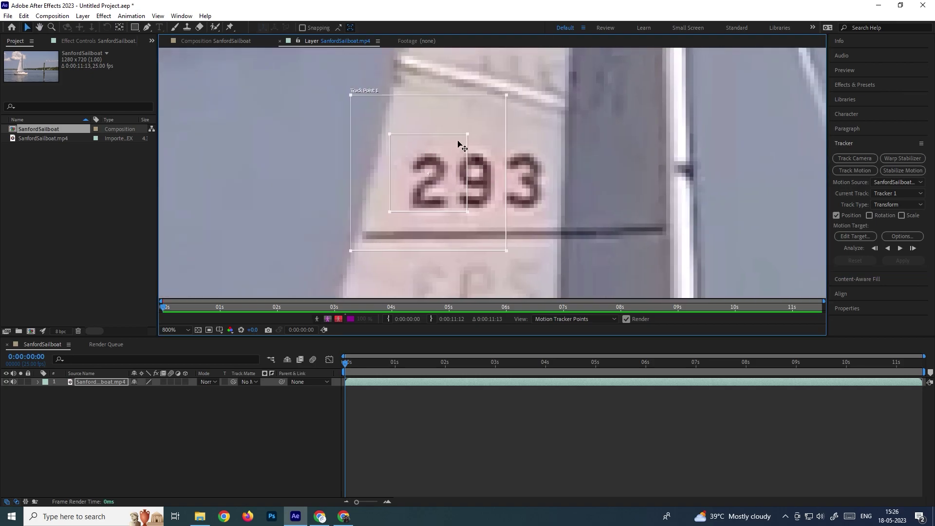
pyautogui.scroll(-1, 515, 202)
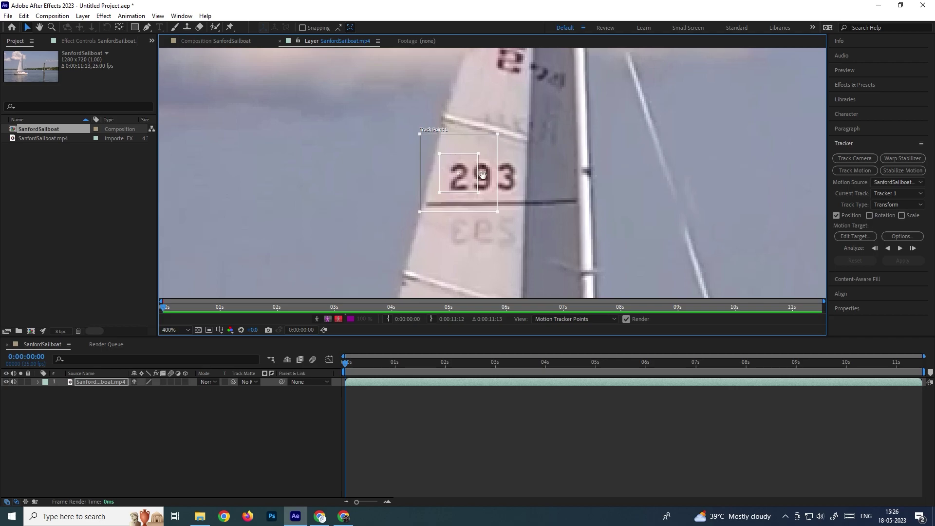
pyautogui.hscroll(2, 438, 175)
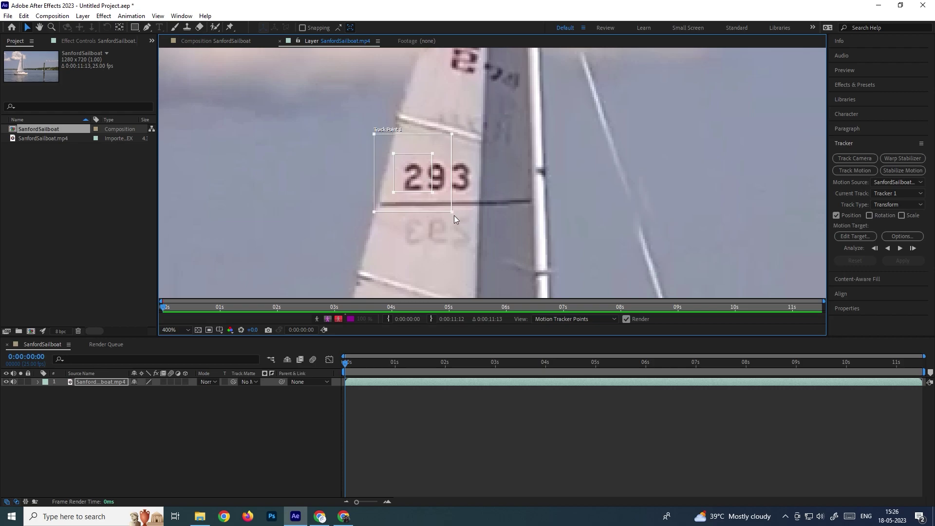
pyautogui.moveTo(452, 212); pyautogui.dragTo(477, 218)
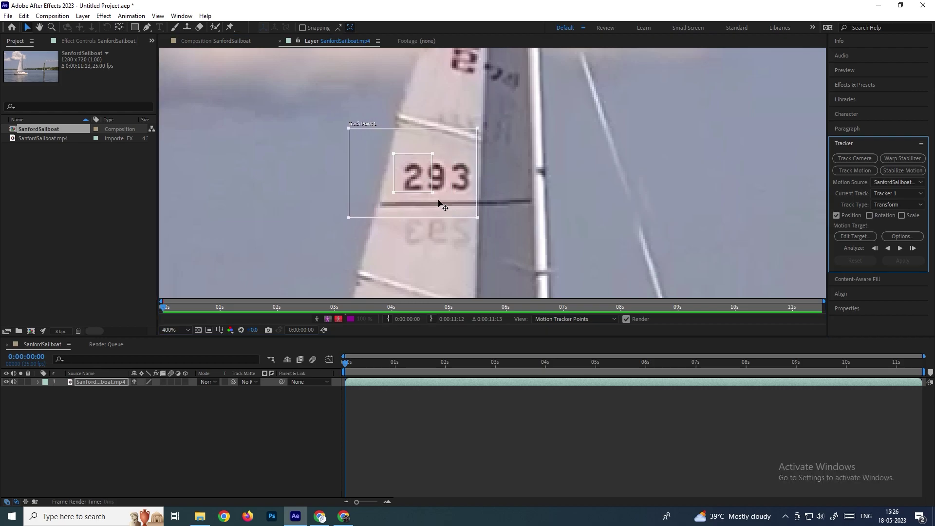
pyautogui.moveTo(432, 192); pyautogui.dragTo(484, 176)
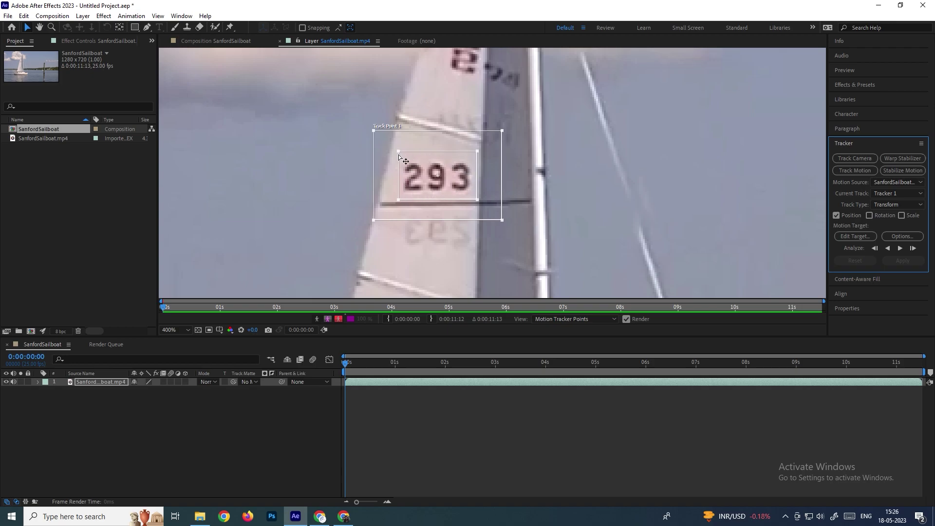
pyautogui.scroll(-4, 560, 174)
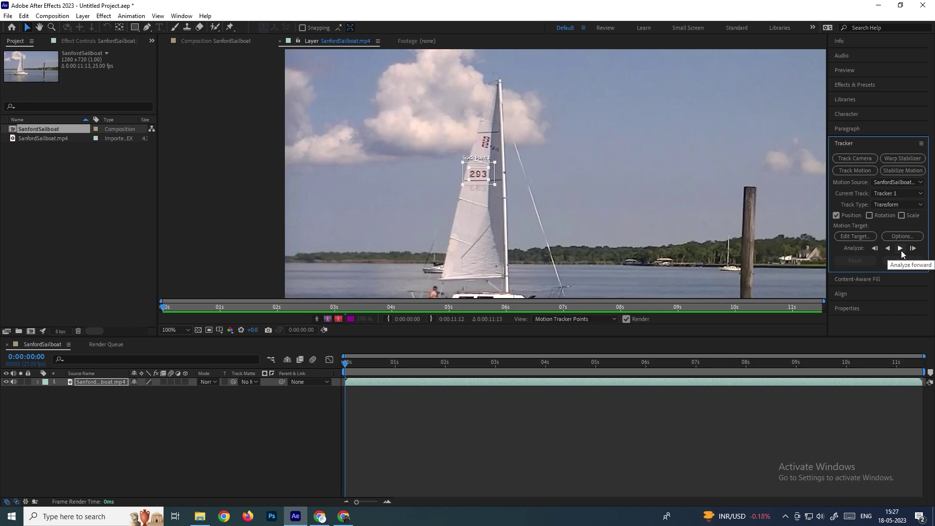
# - Analyze Track Point 1 forward, then step one frame at a time to finish through 0:00:08:16
pyautogui.moveTo(641, 201); pyautogui.dragTo(558, 191)
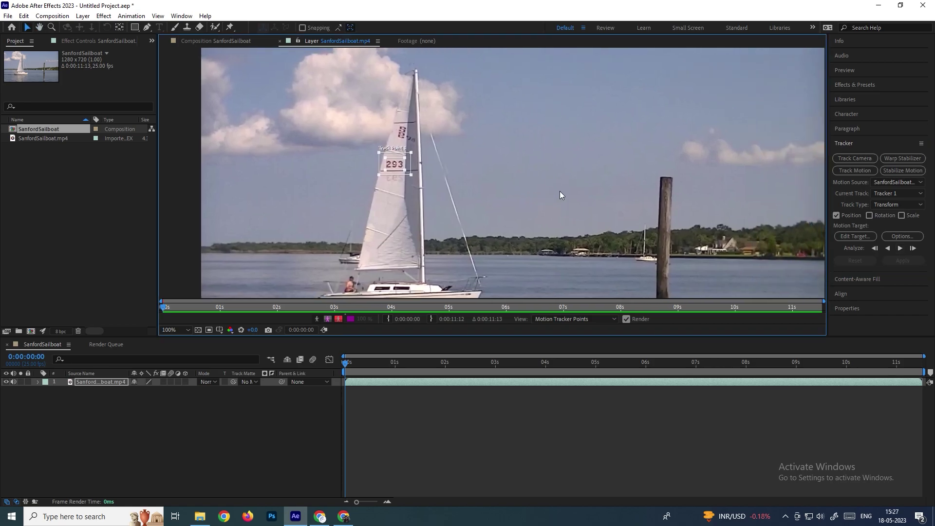
pyautogui.scroll(-2, 559, 190)
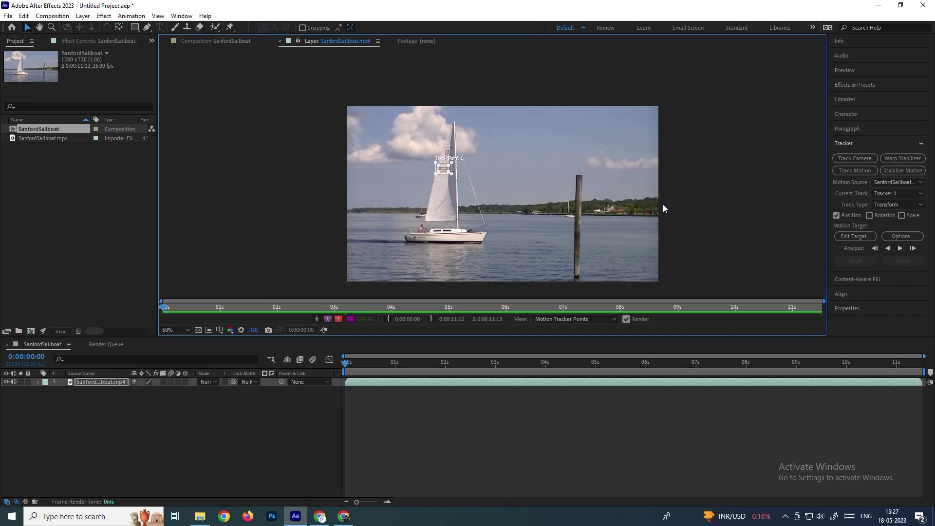
pyautogui.click(900, 248)
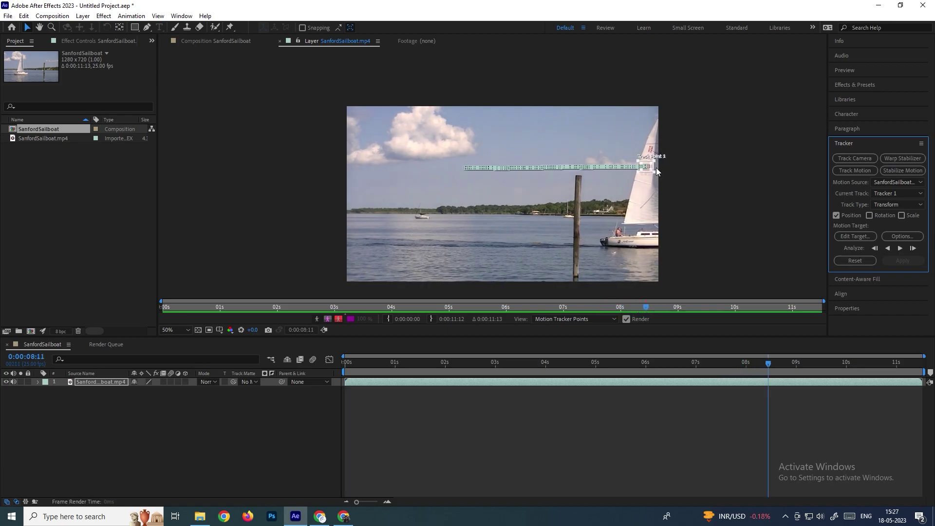
pyautogui.scroll(2, 656, 168)
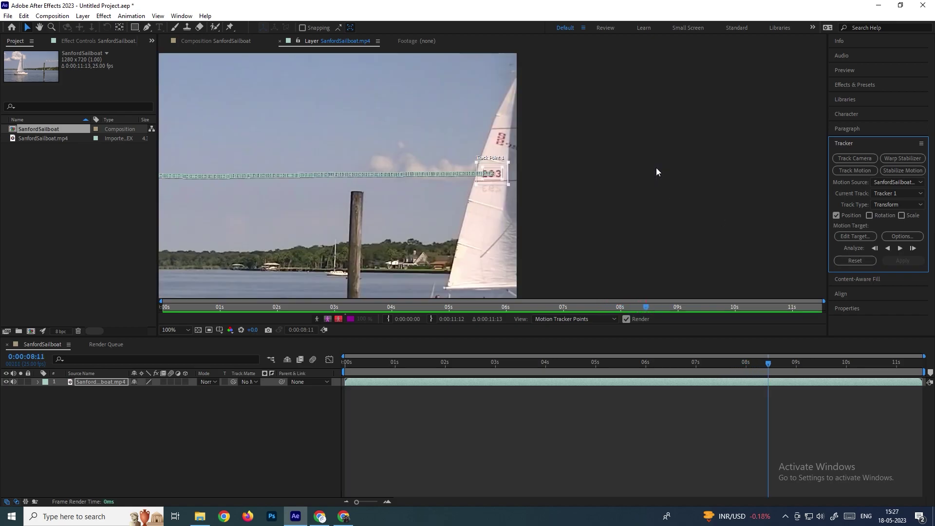
pyautogui.click(913, 249)
pyautogui.click(913, 249)
pyautogui.click(912, 249)
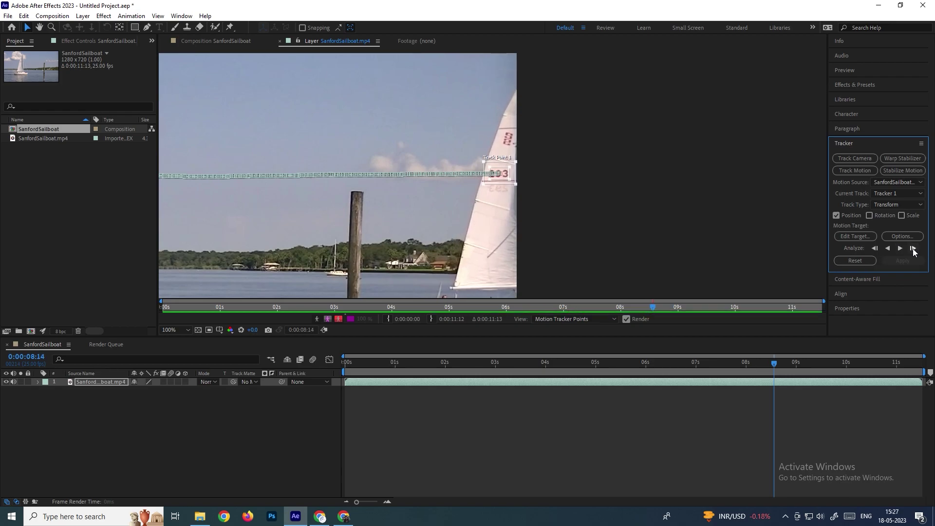
pyautogui.click(913, 249)
pyautogui.click(913, 249)
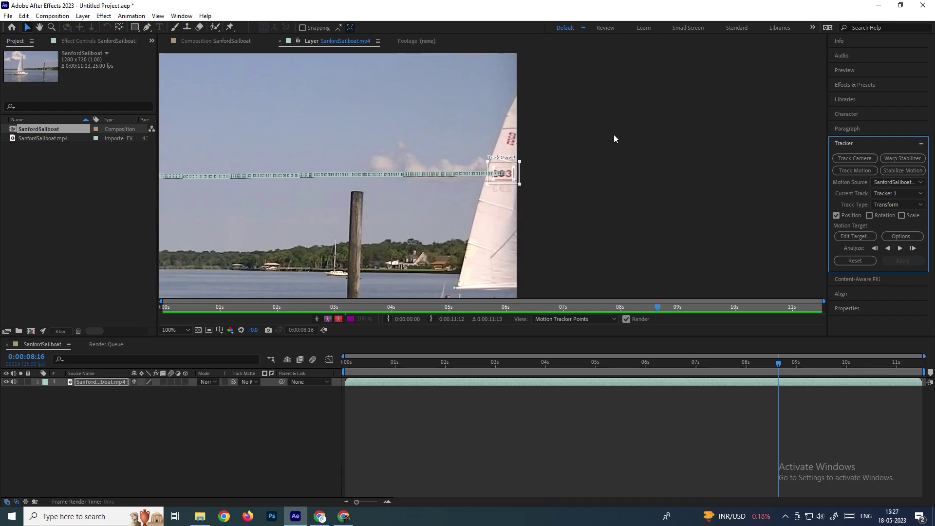
pyautogui.scroll(-4, 525, 161)
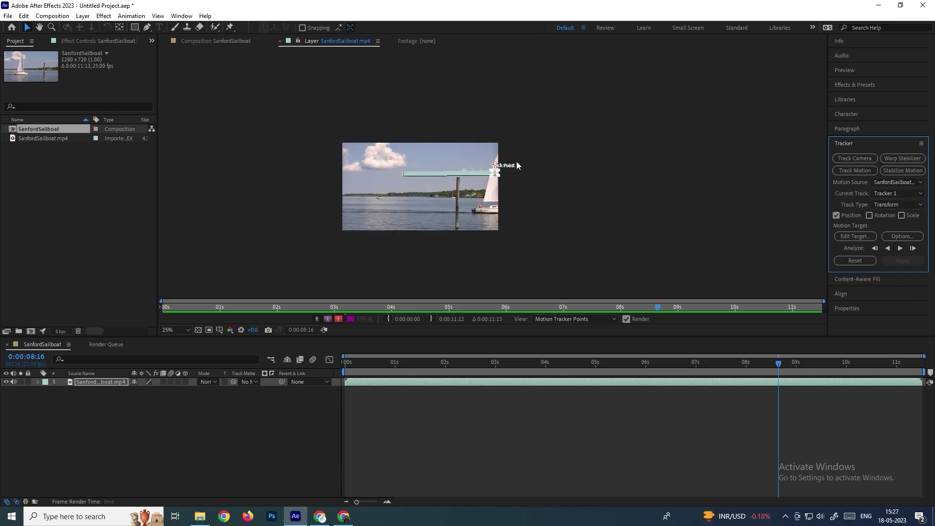
# - Inspect Track Point 1 on the 293 in the Layer viewer, then return to the SanfordSailboat composition
pyautogui.moveTo(755, 370); pyautogui.dragTo(279, 353)
pyautogui.scroll(4, 502, 197)
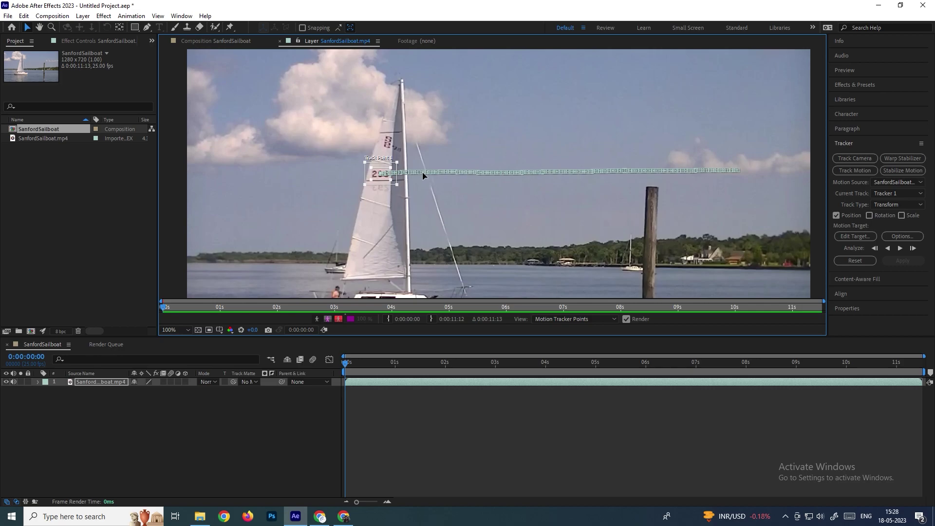
pyautogui.scroll(2, 418, 171)
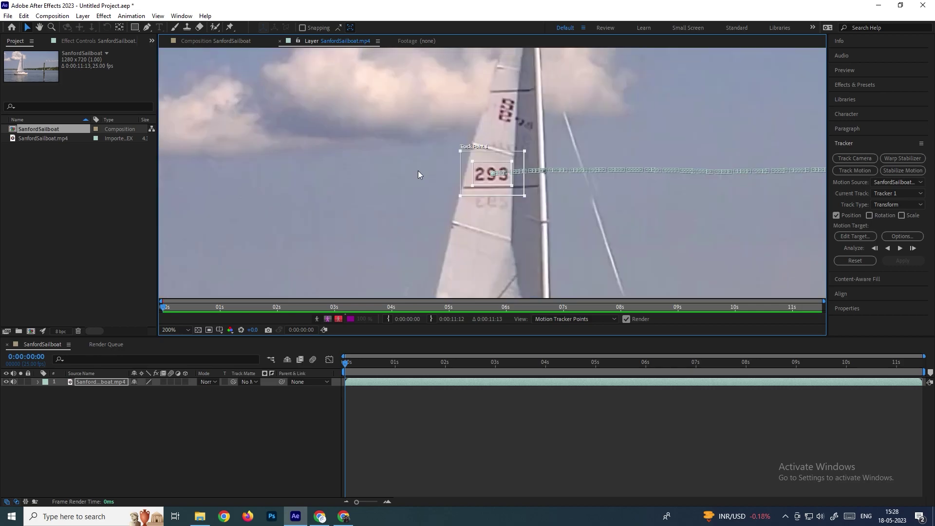
pyautogui.moveTo(591, 177); pyautogui.dragTo(451, 181)
pyautogui.press('v')
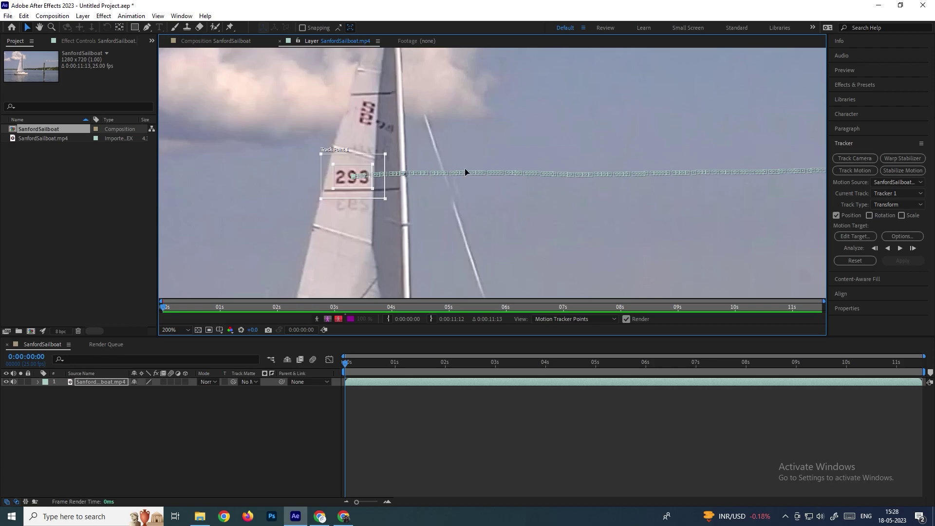
pyautogui.scroll(2, 465, 168)
pyautogui.moveTo(702, 181); pyautogui.dragTo(433, 200)
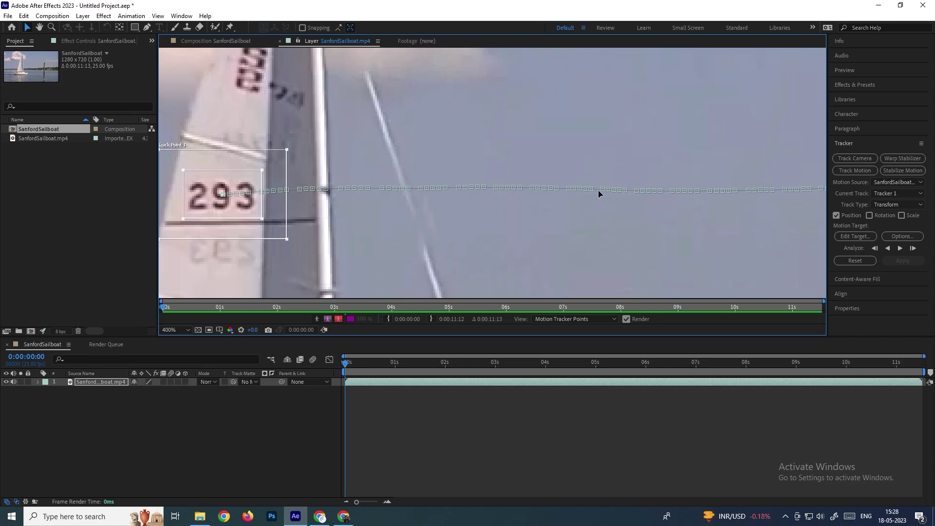
pyautogui.scroll(-4, 584, 174)
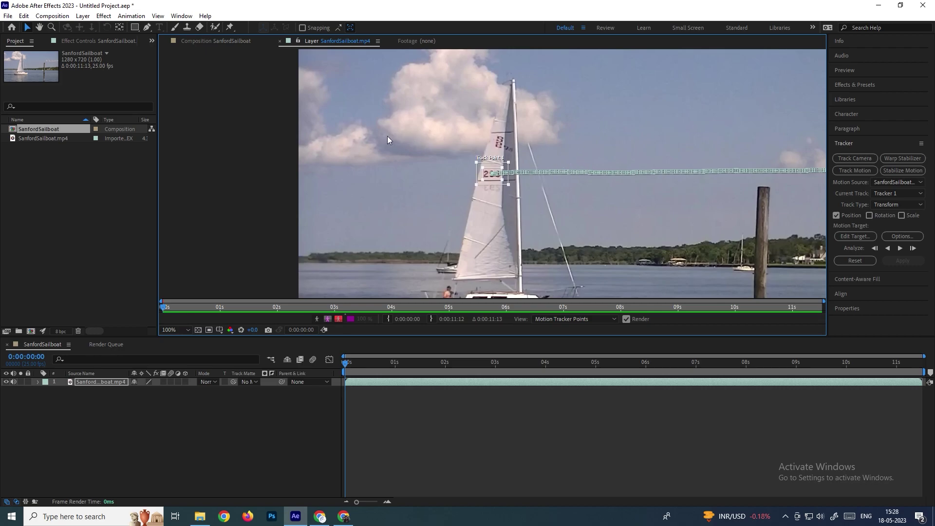
pyautogui.click(202, 41)
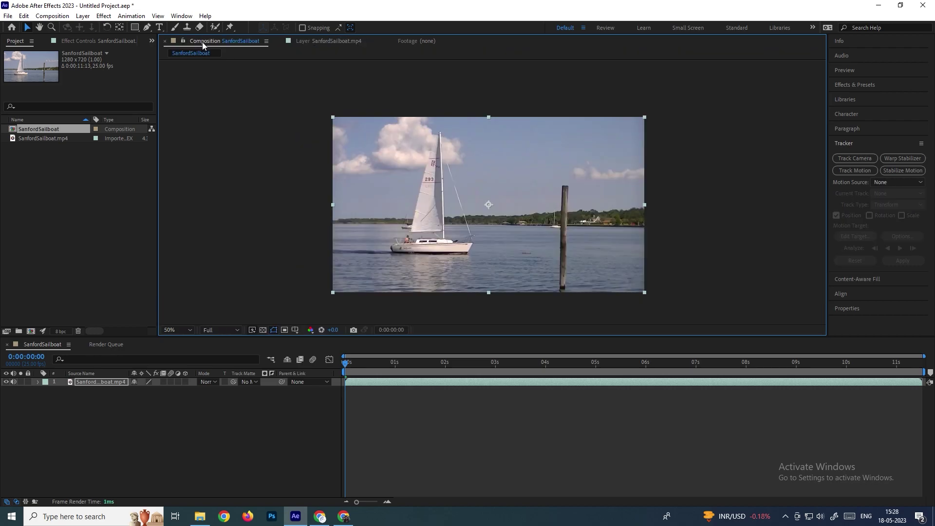
# - Move the TRACKING text just below the 293 on the sail and scrub to preview it
pyautogui.scroll(2, 438, 206)
pyautogui.hscroll(-2, 433, 206)
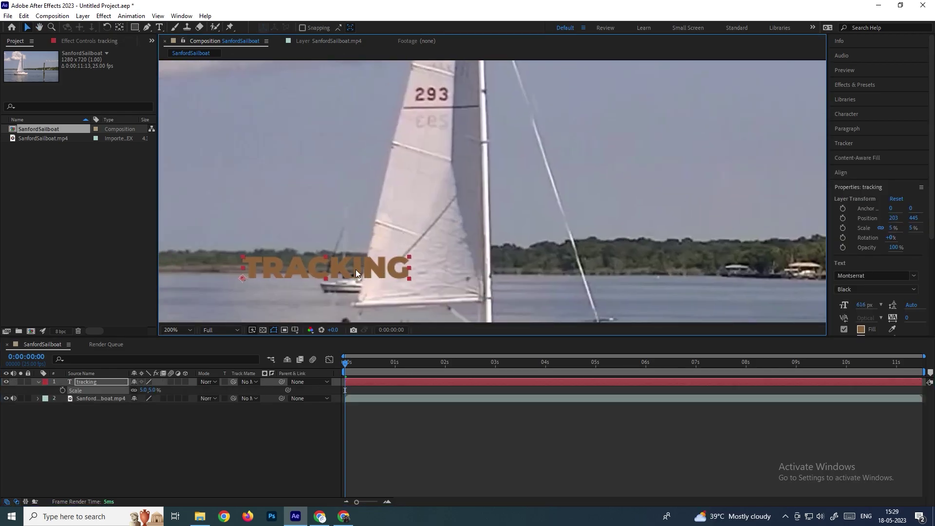
pyautogui.moveTo(355, 269); pyautogui.dragTo(456, 164)
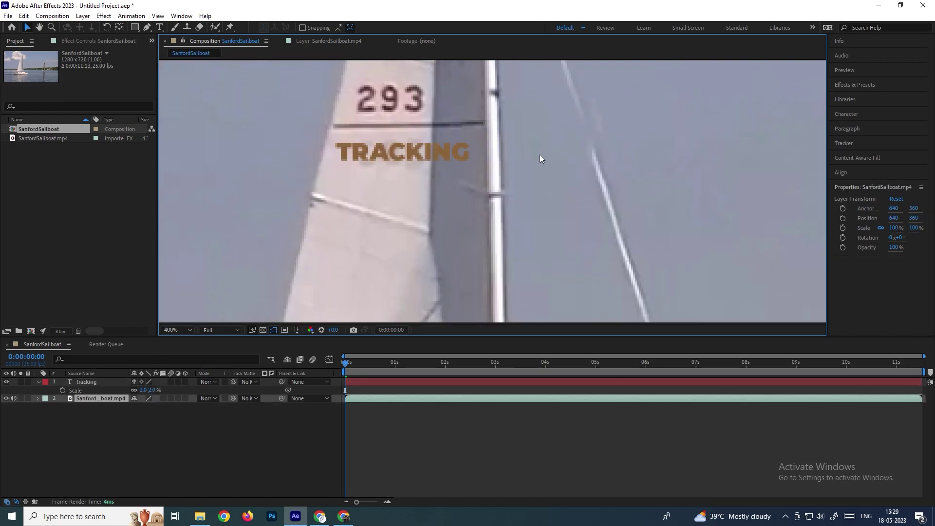
pyautogui.scroll(-4, 408, 153)
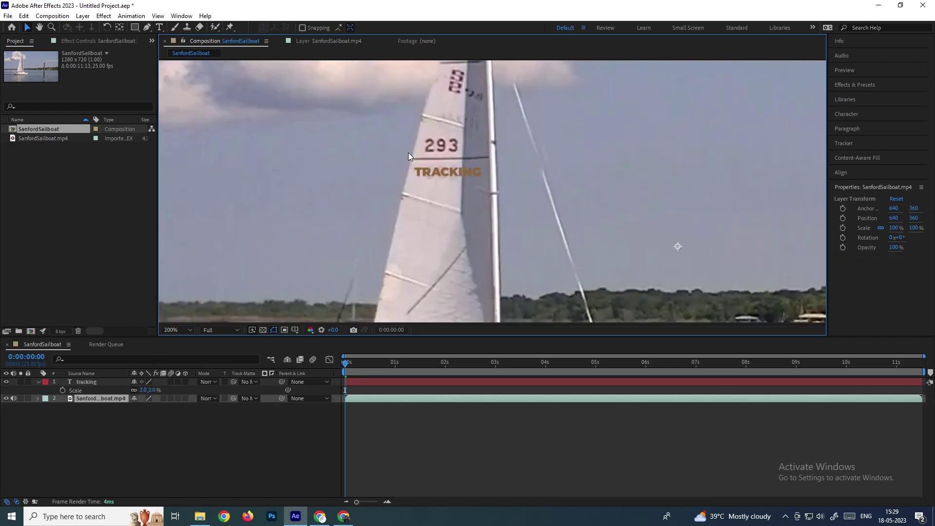
pyautogui.moveTo(361, 363); pyautogui.dragTo(336, 375)
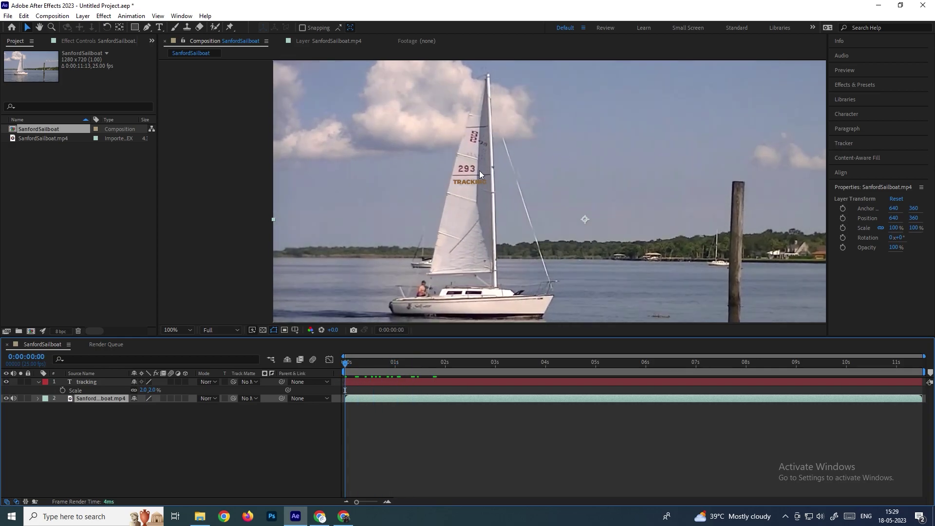
# - Zoom in on the TRACKING text and check the track point on the 293 in the layer view
pyautogui.scroll(1, 478, 171)
pyautogui.scroll(1, 467, 179)
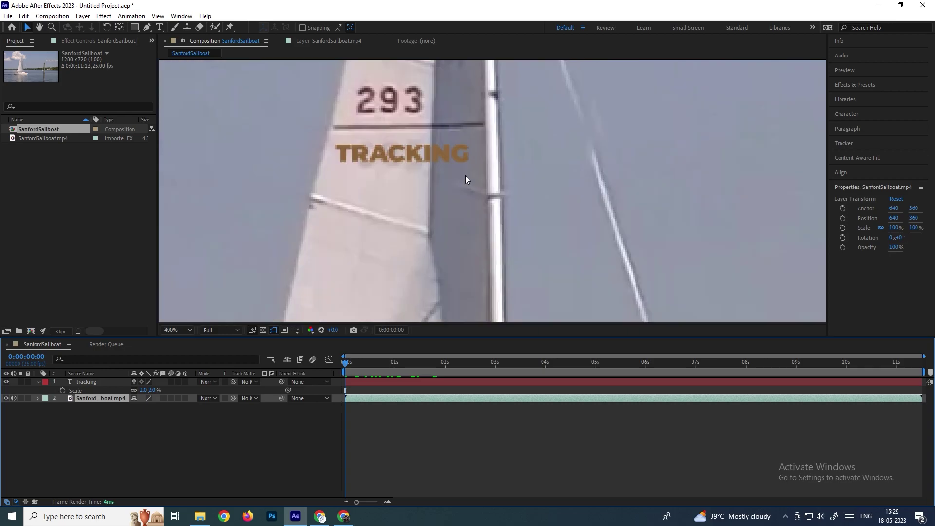
pyautogui.click(98, 381)
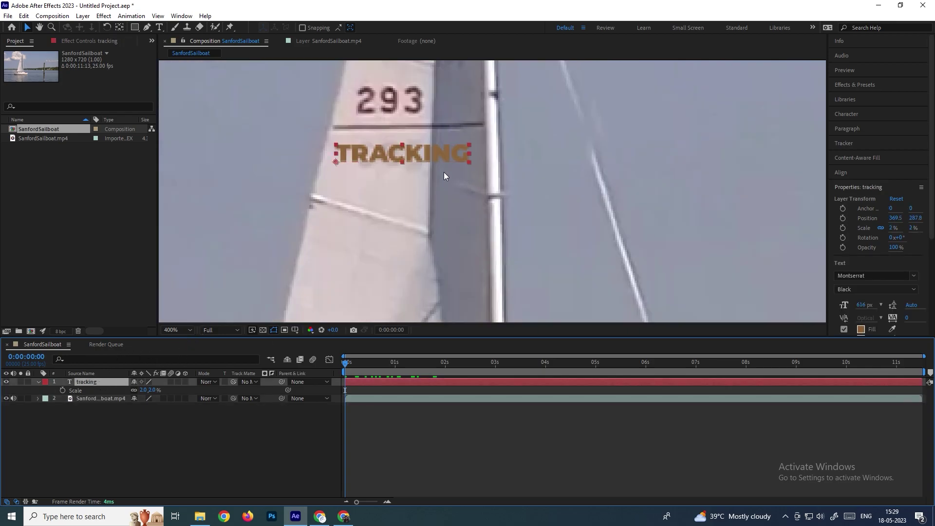
pyautogui.moveTo(443, 171); pyautogui.dragTo(427, 178)
pyautogui.press('.')
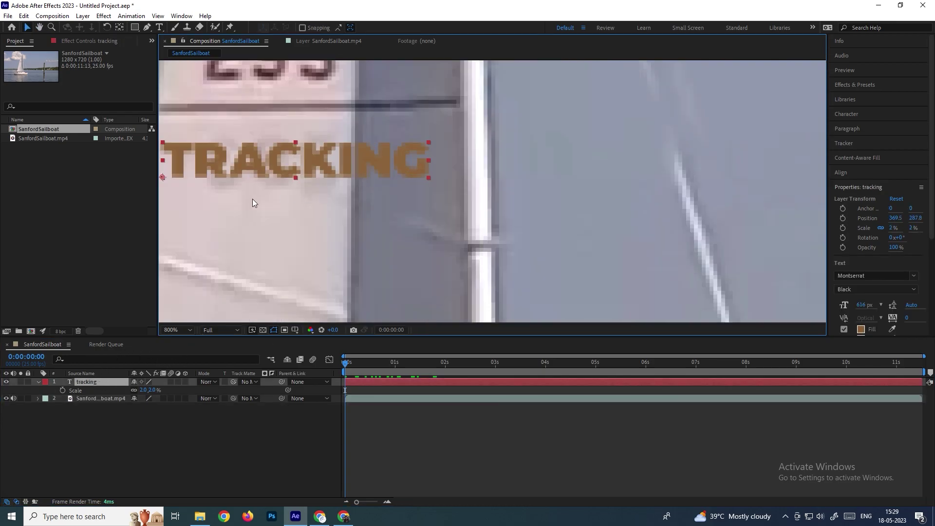
pyautogui.moveTo(252, 199); pyautogui.dragTo(355, 239)
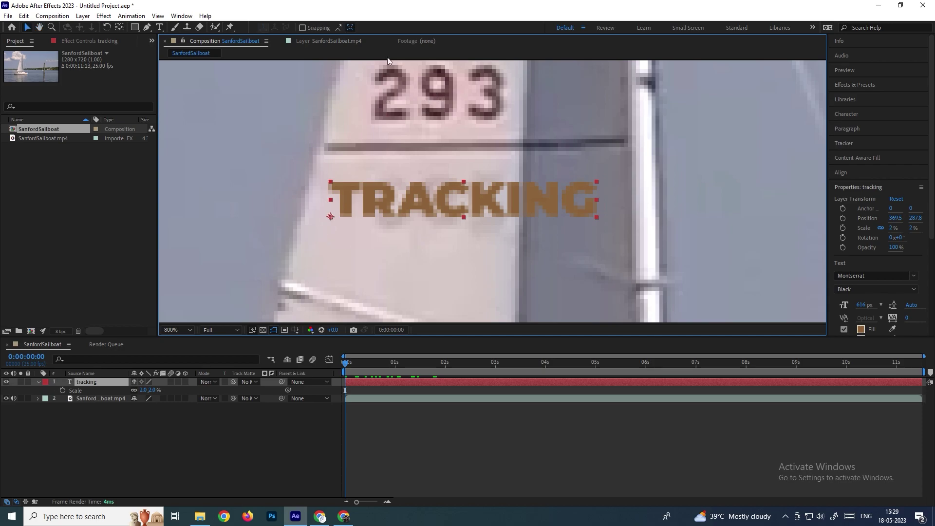
pyautogui.click(342, 45)
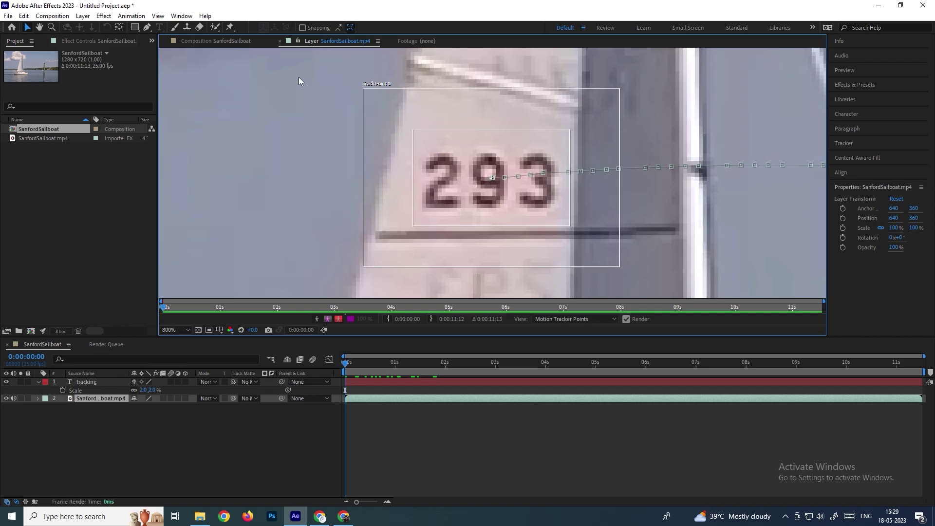
pyautogui.click(232, 41)
# - Move the TRACKING text's anchor point onto the 9 of 293 using the Pan Behind tool
pyautogui.click(89, 380)
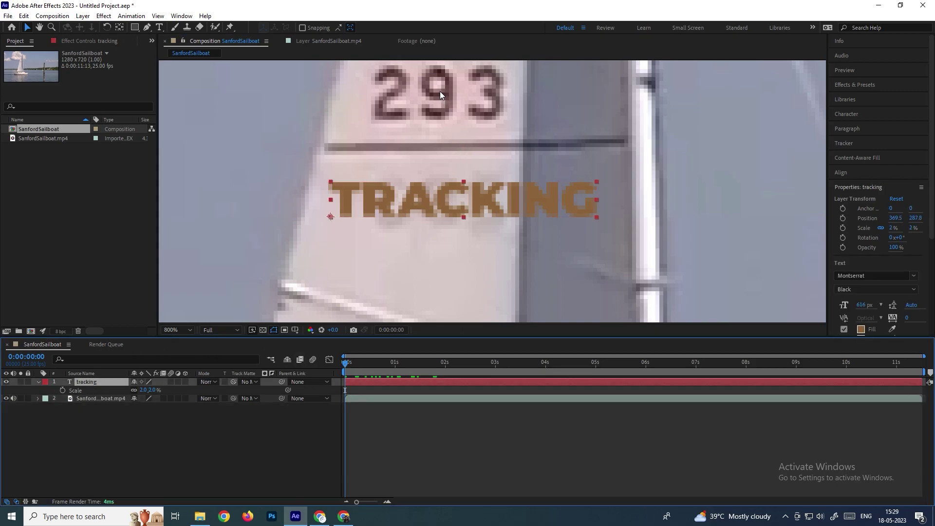
pyautogui.scroll(2, 421, 195)
pyautogui.hscroll(2, 421, 195)
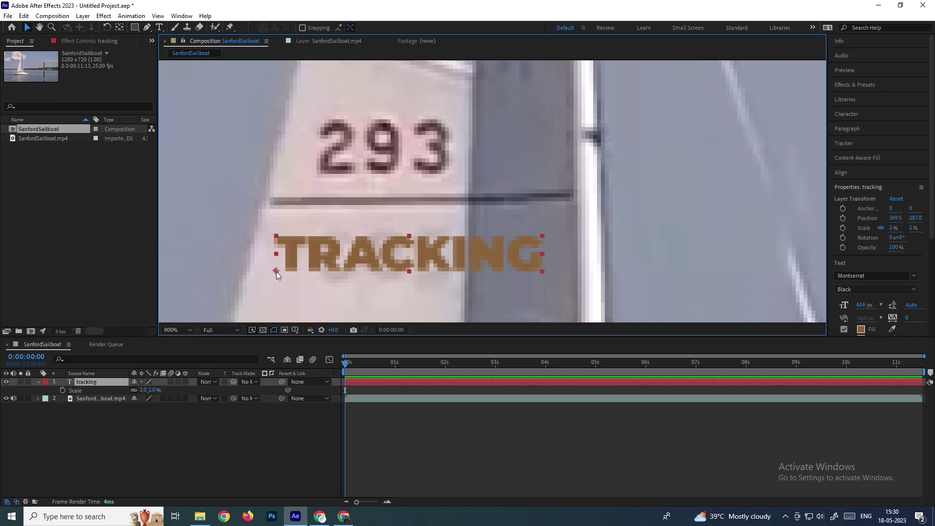
pyautogui.moveTo(361, 254); pyautogui.dragTo(468, 127)
pyautogui.hotkey('ctrl', 'z')
pyautogui.click(121, 29)
pyautogui.moveTo(276, 271); pyautogui.dragTo(383, 150)
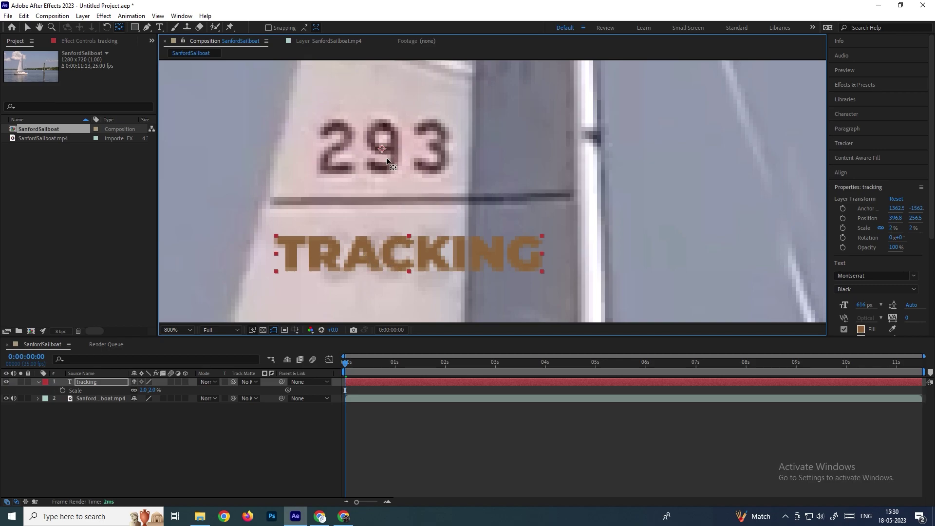
# - Set the TRACKING text fill to 624749, sampled with the eyedropper from the 293 digits
pyautogui.click(123, 387)
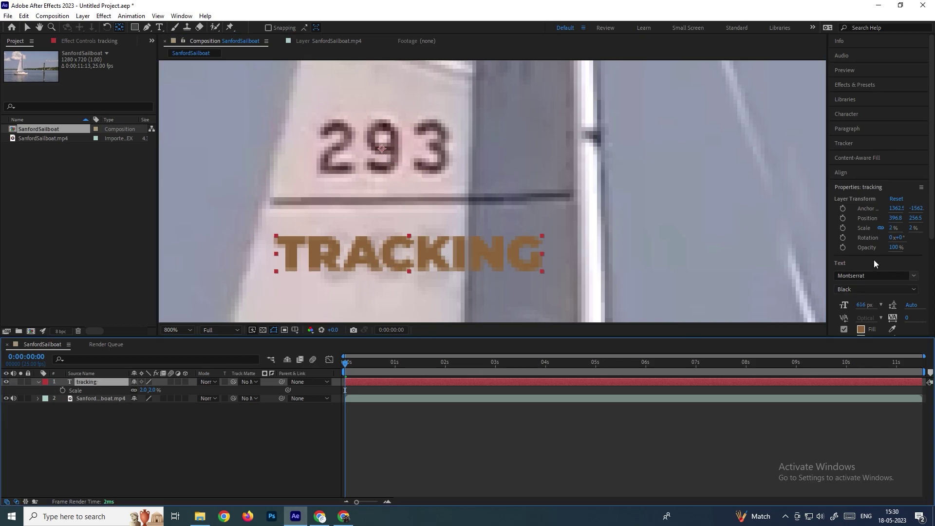
pyautogui.click(858, 116)
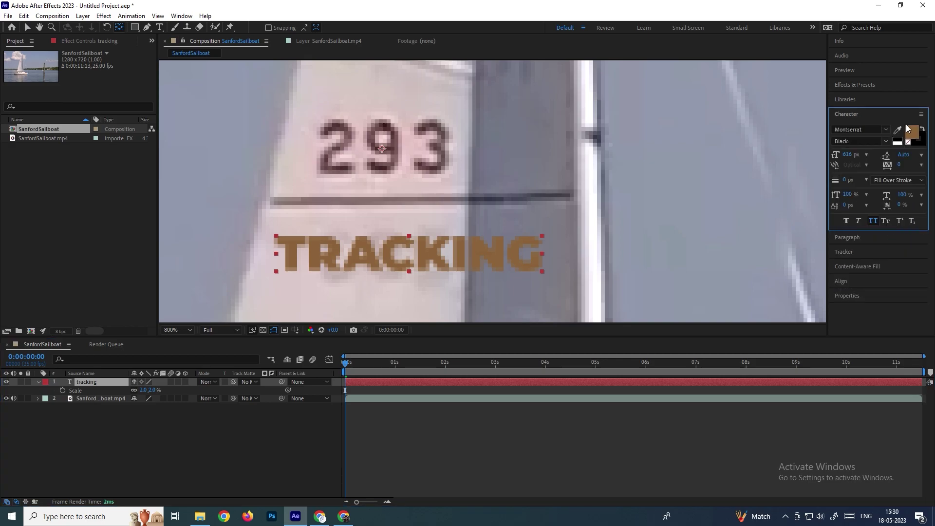
pyautogui.click(912, 136)
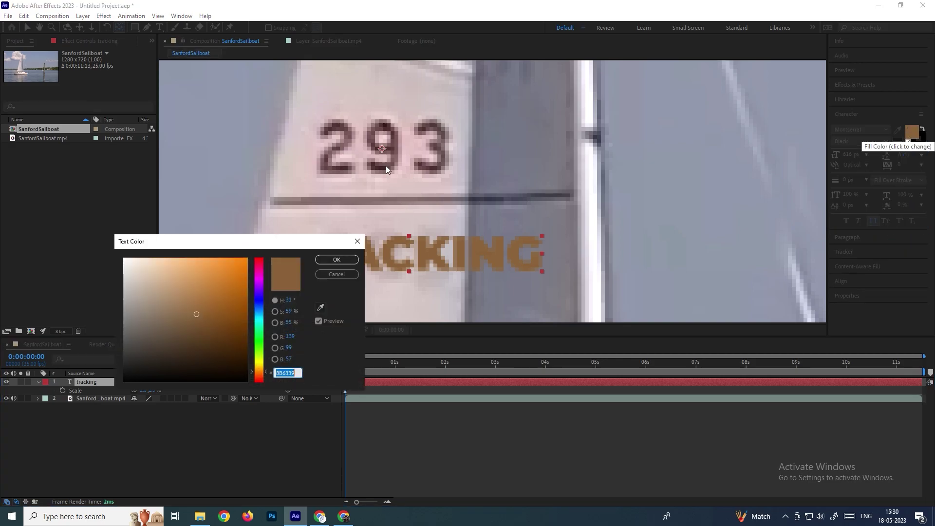
pyautogui.click(320, 306)
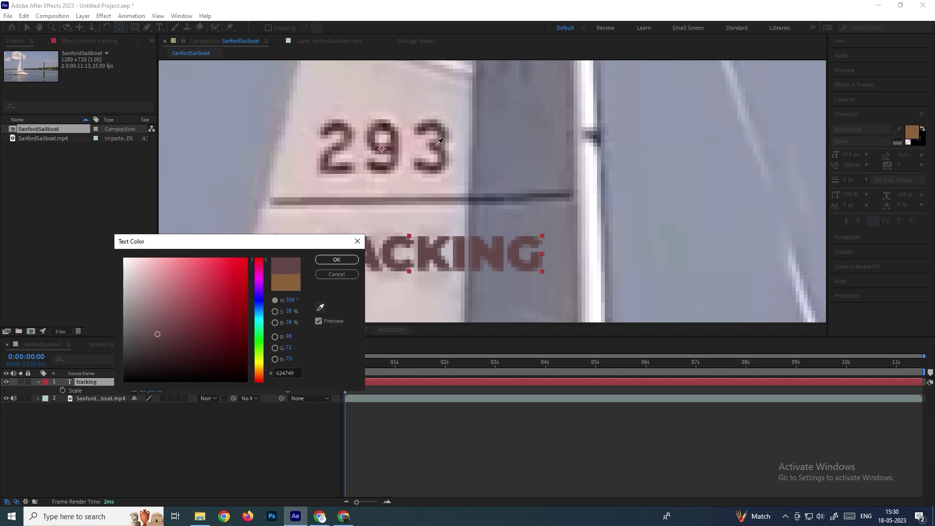
pyautogui.click(437, 144)
pyautogui.click(336, 259)
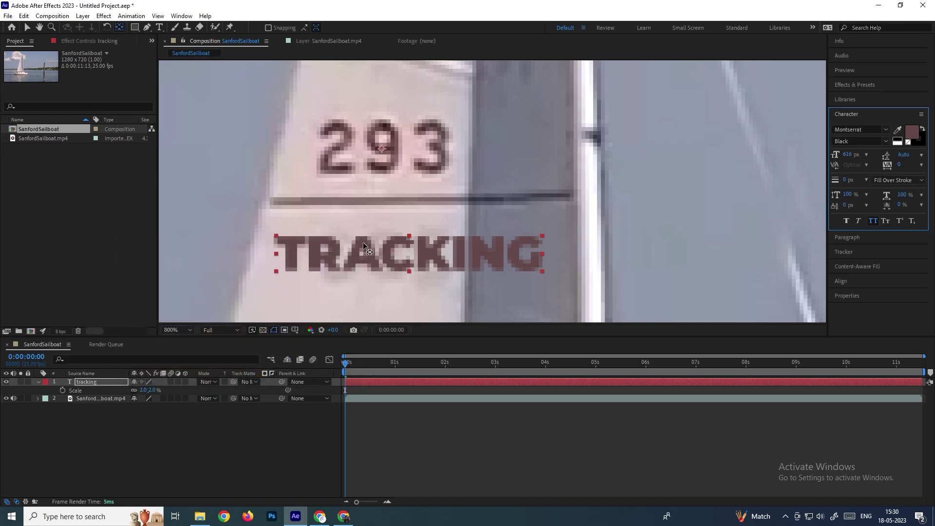
pyautogui.scroll(-2, 351, 235)
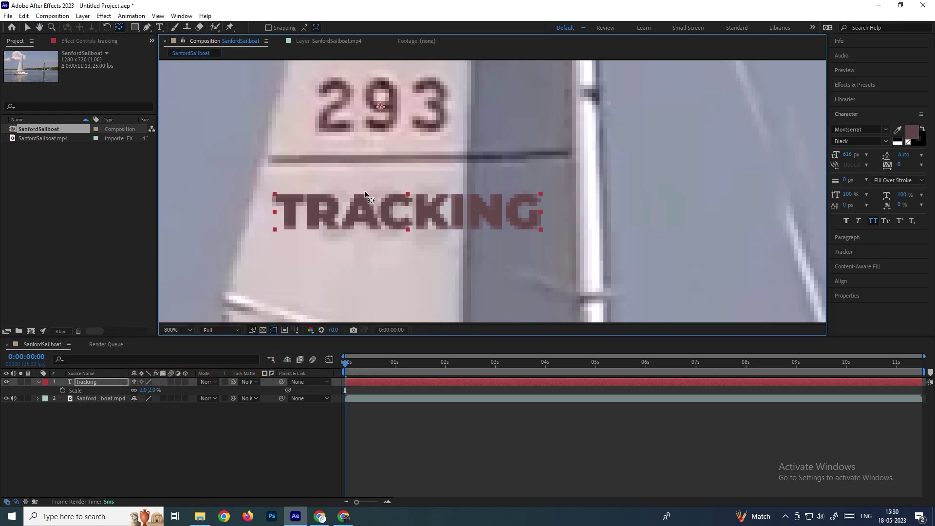
# - Try Overlay, Multiply and Normal blend modes on the TRACKING layer, settling on Multiply
pyautogui.click(208, 382)
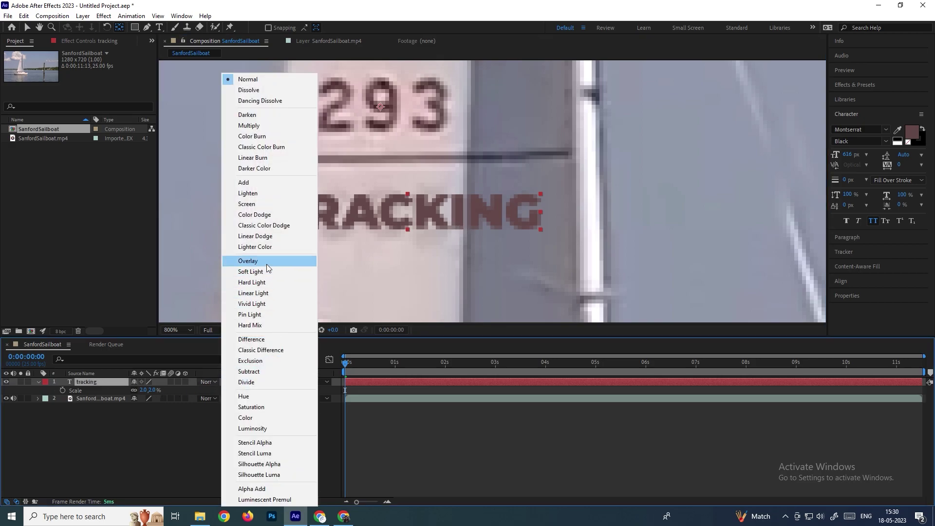
pyautogui.click(266, 261)
pyautogui.click(211, 381)
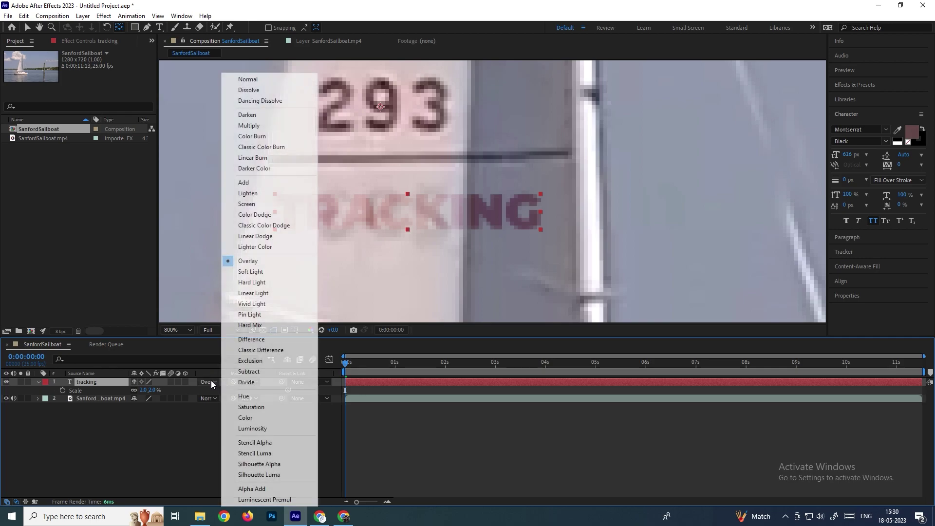
pyautogui.click(262, 128)
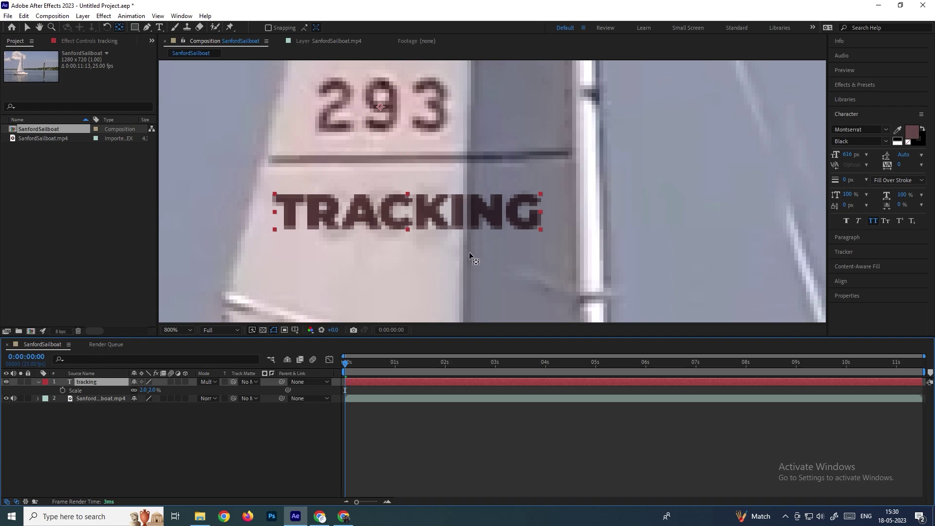
pyautogui.click(202, 381)
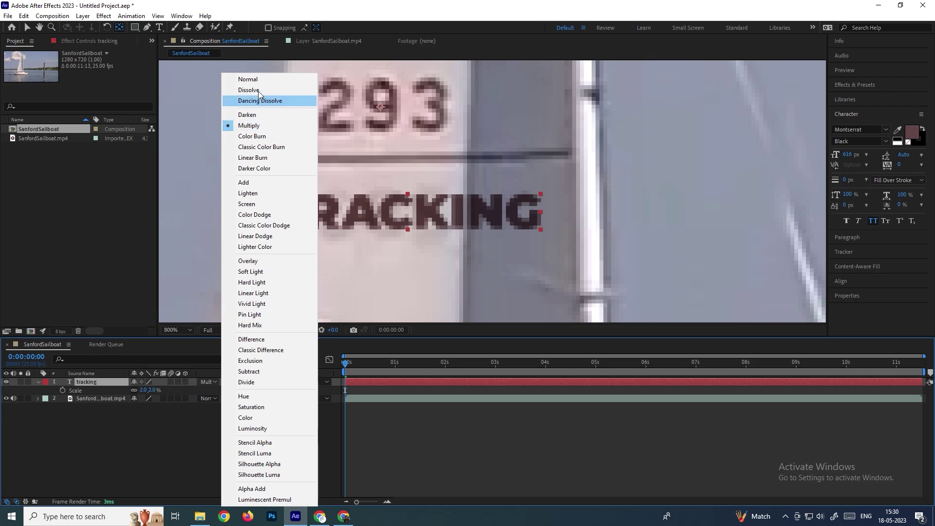
pyautogui.click(245, 79)
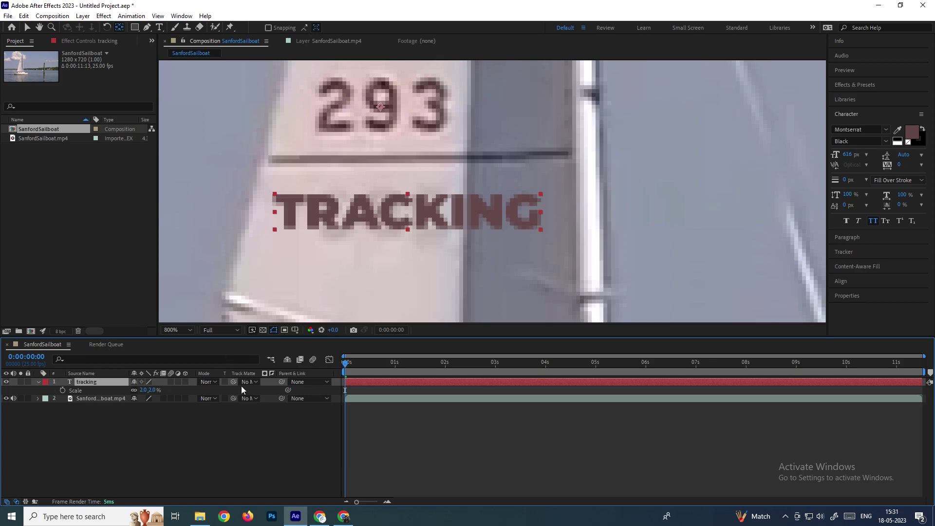
pyautogui.click(207, 383)
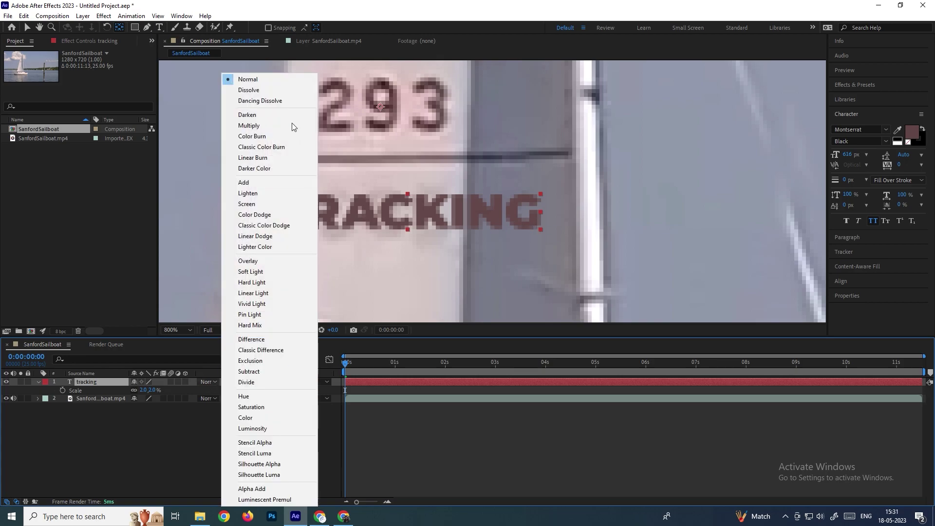
pyautogui.click(263, 125)
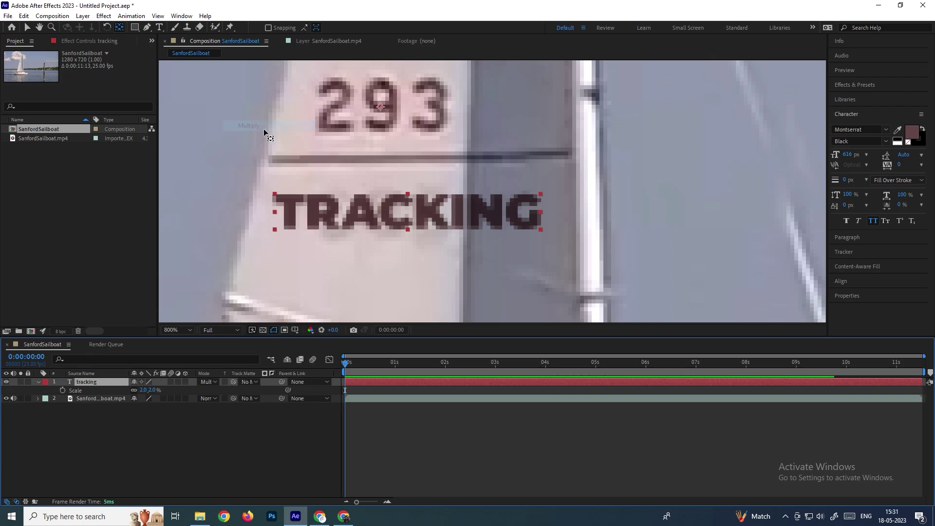
pyautogui.press(',')
pyautogui.press(',')
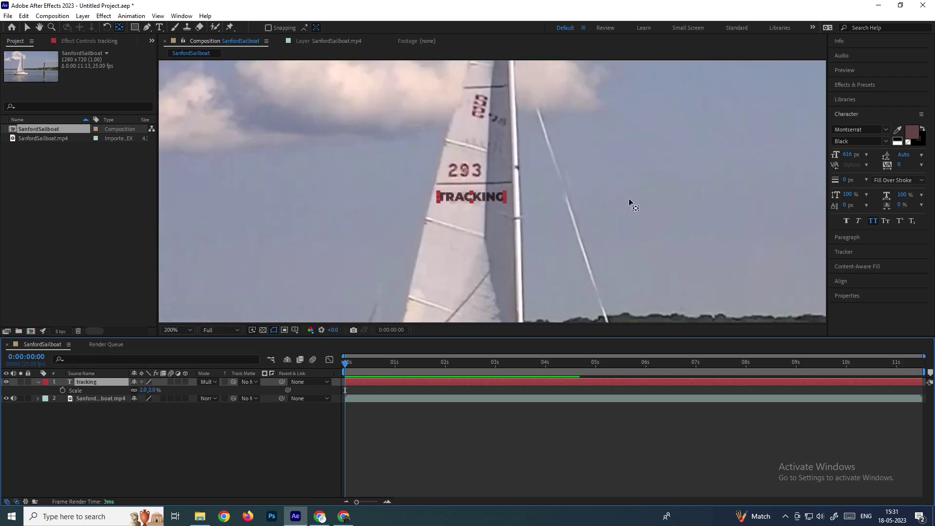
# - Select the sailboat footage as the motion source in the Tracker panel
pyautogui.moveTo(629, 198); pyautogui.dragTo(544, 198)
pyautogui.click(200, 430)
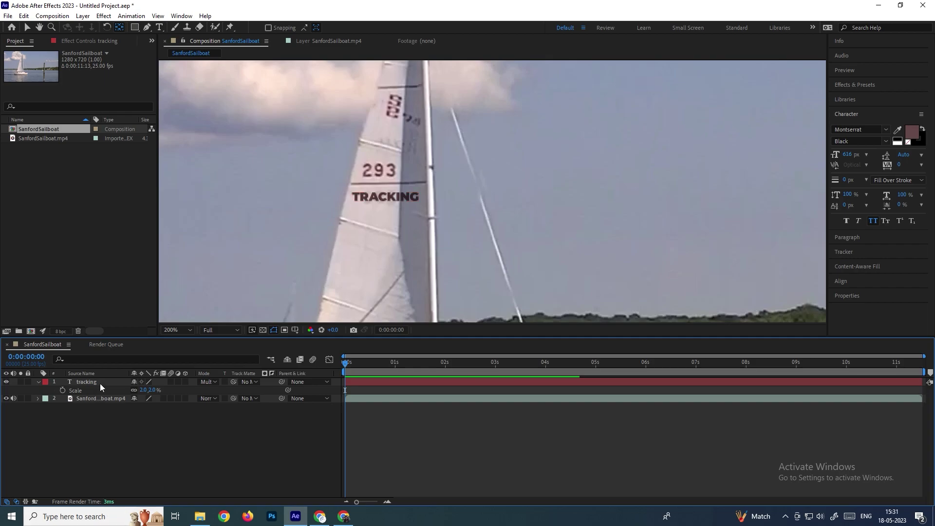
pyautogui.click(322, 43)
pyautogui.scroll(-1, 505, 170)
pyautogui.scroll(-1, 505, 170)
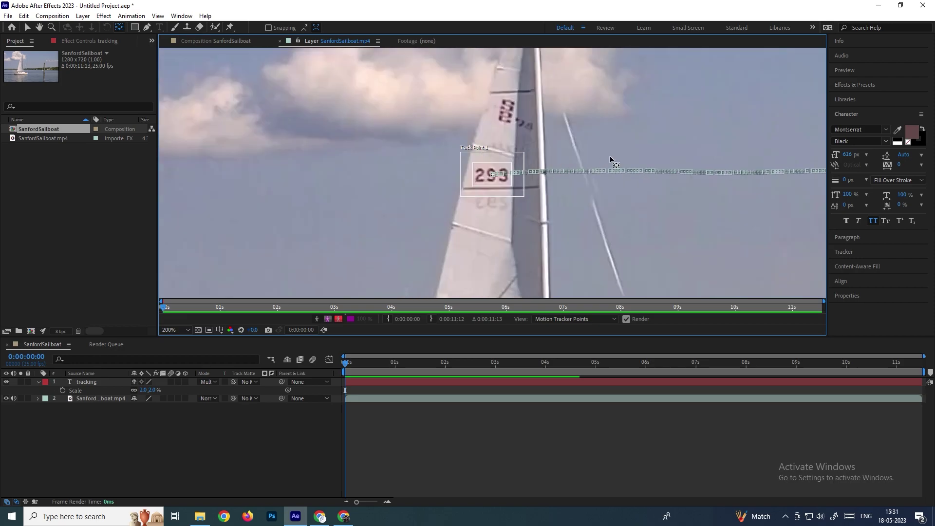
pyautogui.scroll(-1, 511, 161)
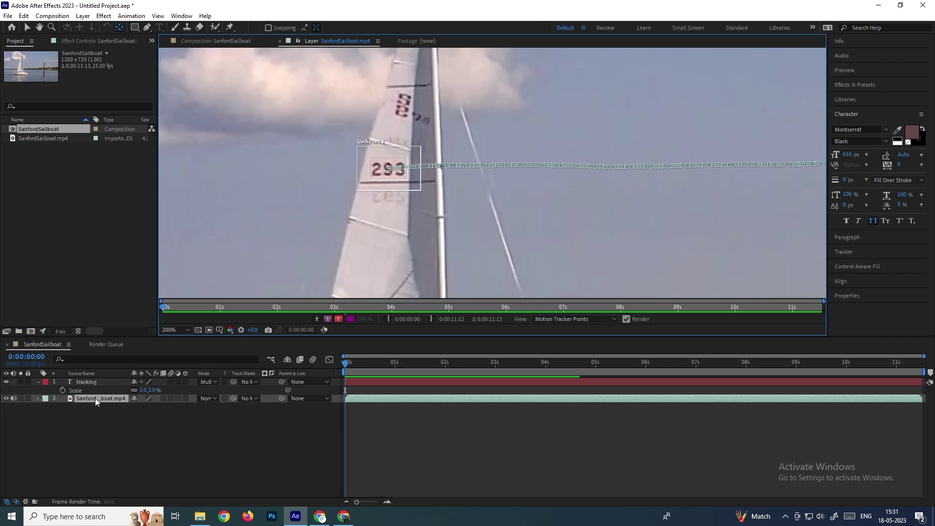
pyautogui.click(842, 255)
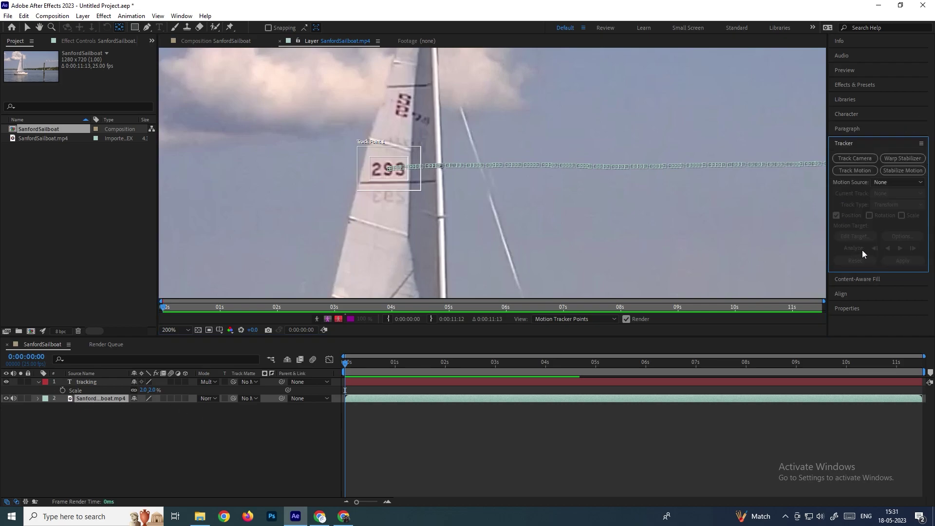
pyautogui.click(105, 401)
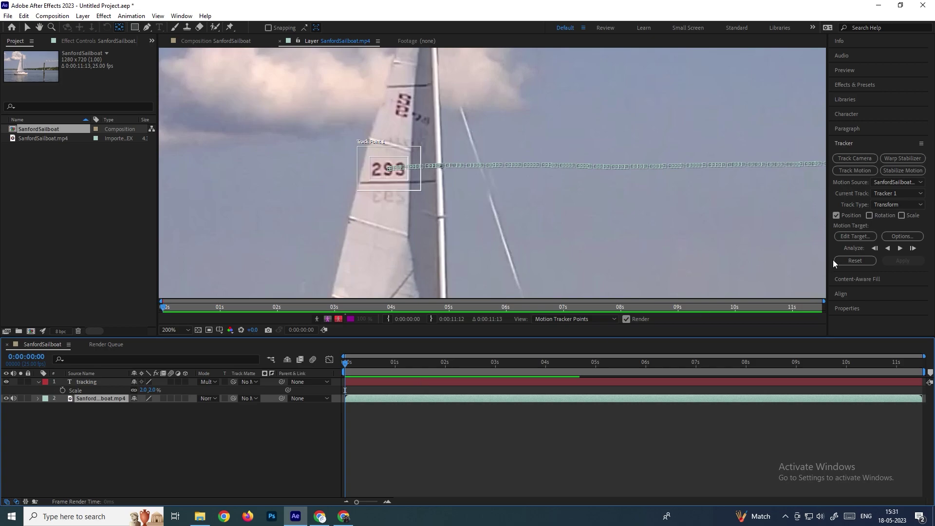
# - Set the motion target to '1. tracking' and apply the track in X and Y
pyautogui.click(857, 237)
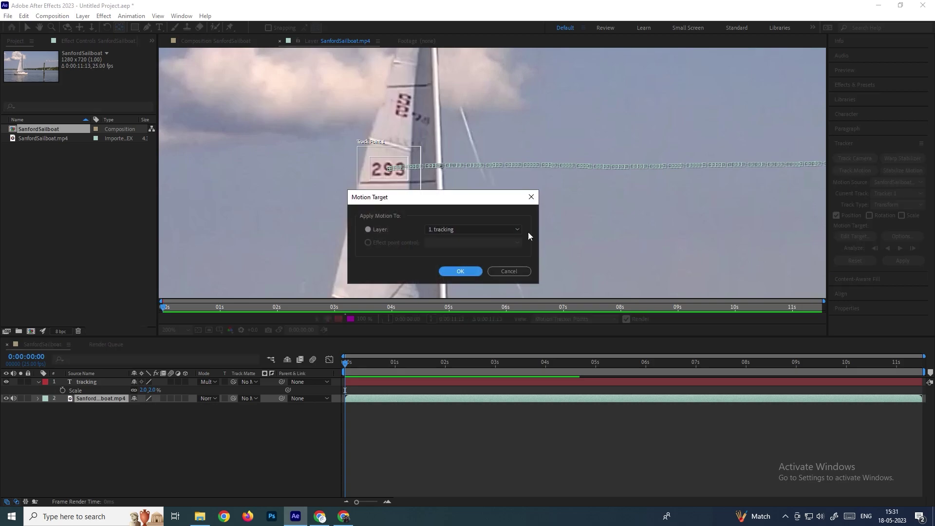
pyautogui.click(460, 232)
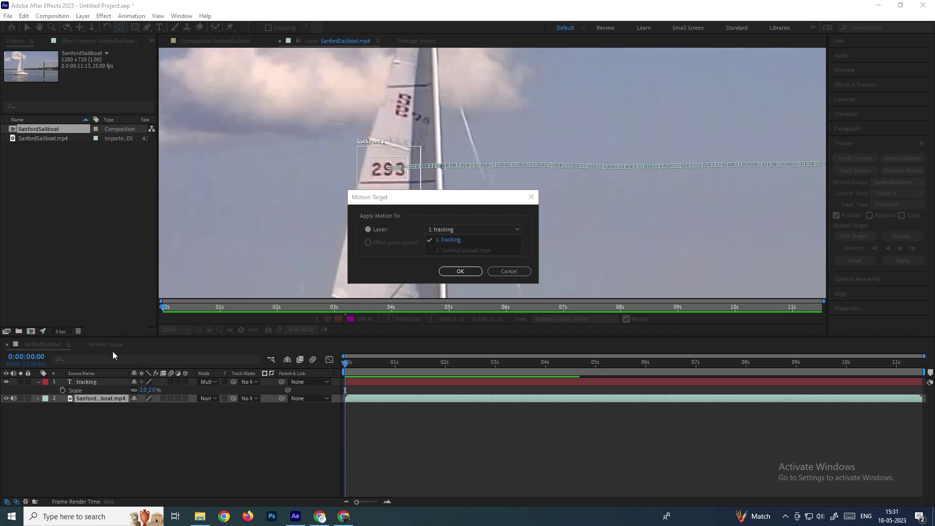
pyautogui.click(451, 241)
pyautogui.click(475, 272)
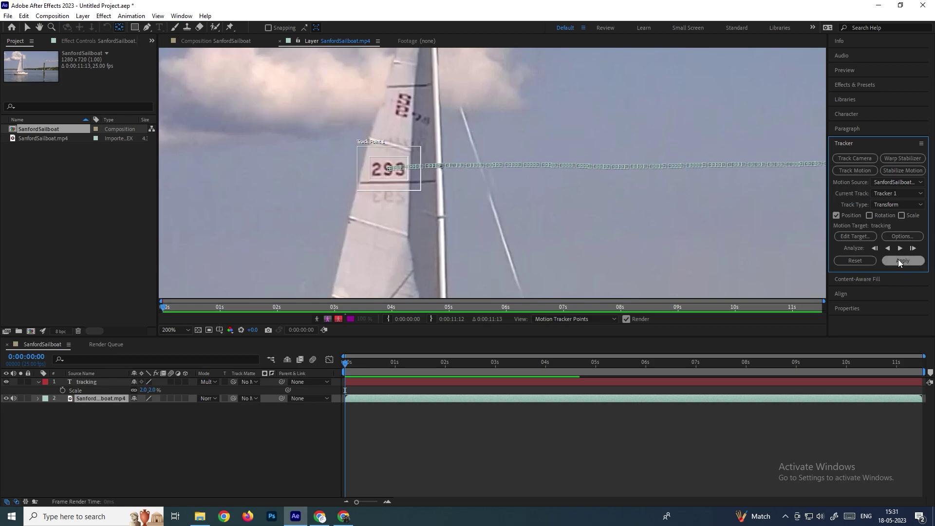
pyautogui.click(900, 261)
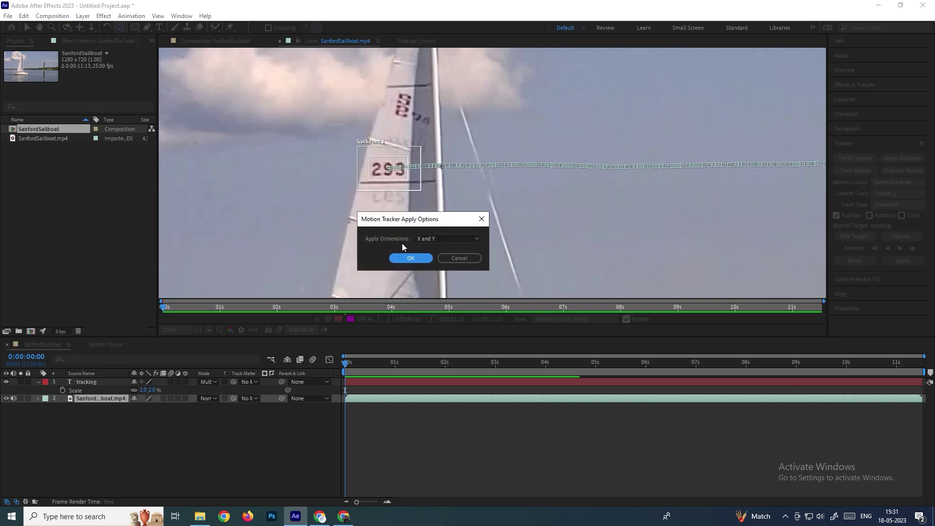
pyautogui.click(412, 258)
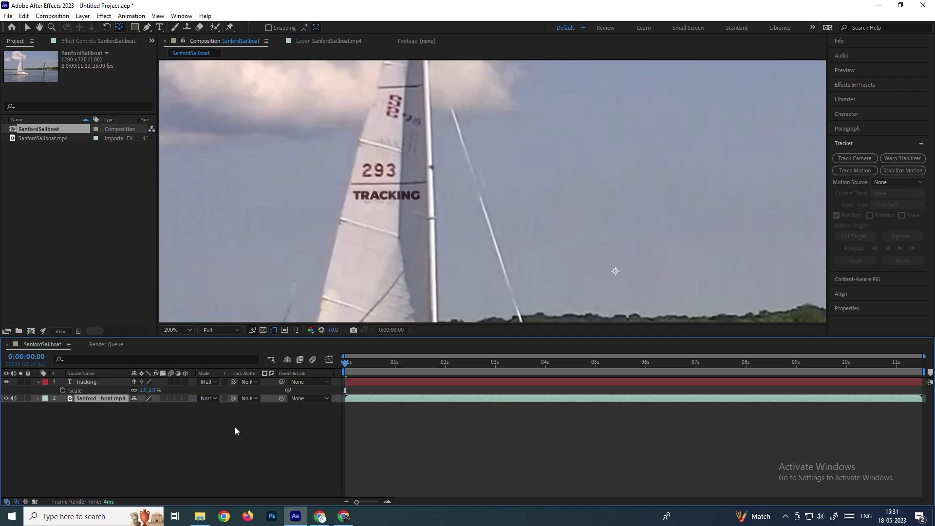
pyautogui.scroll(-1, 463, 234)
# - Preview the TRACKING text near the eight-second mark and reveal its Position keyframes
pyautogui.press('space')
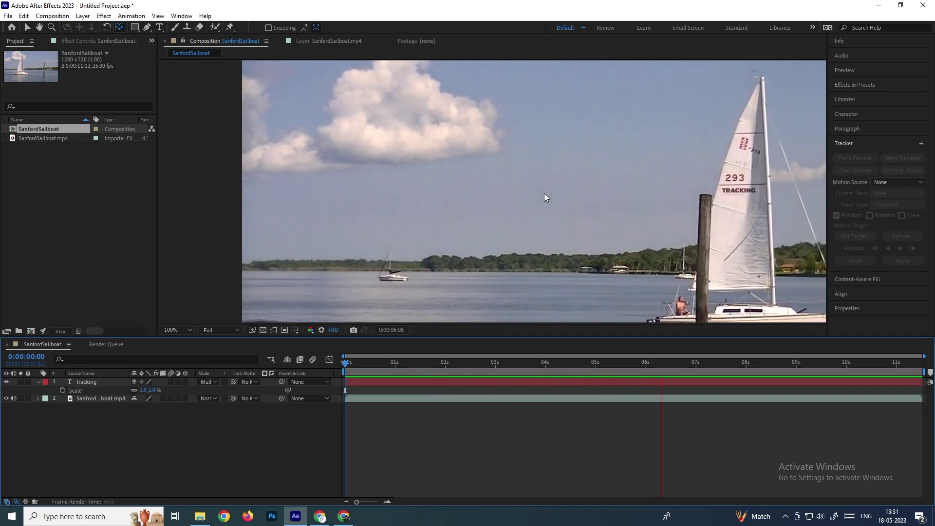
pyautogui.press('space')
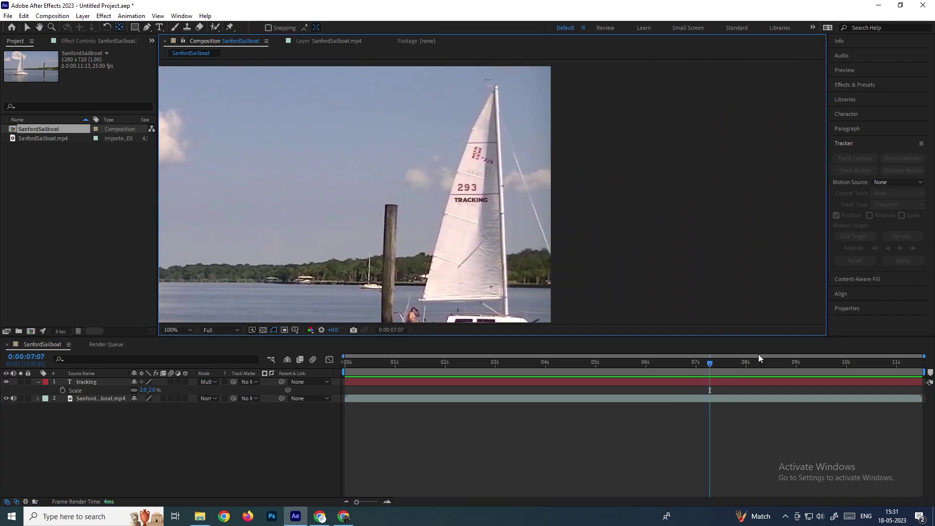
pyautogui.moveTo(711, 364); pyautogui.dragTo(776, 372)
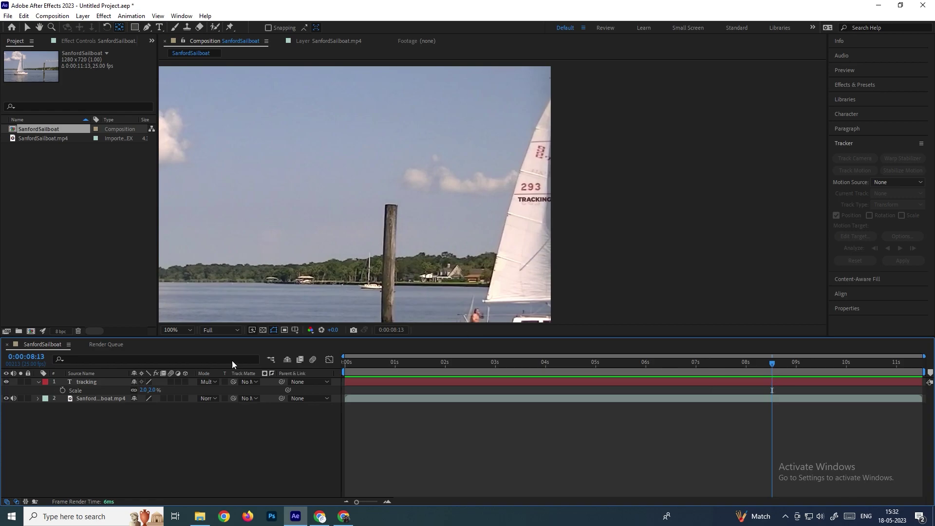
pyautogui.click(97, 381)
pyautogui.press('p')
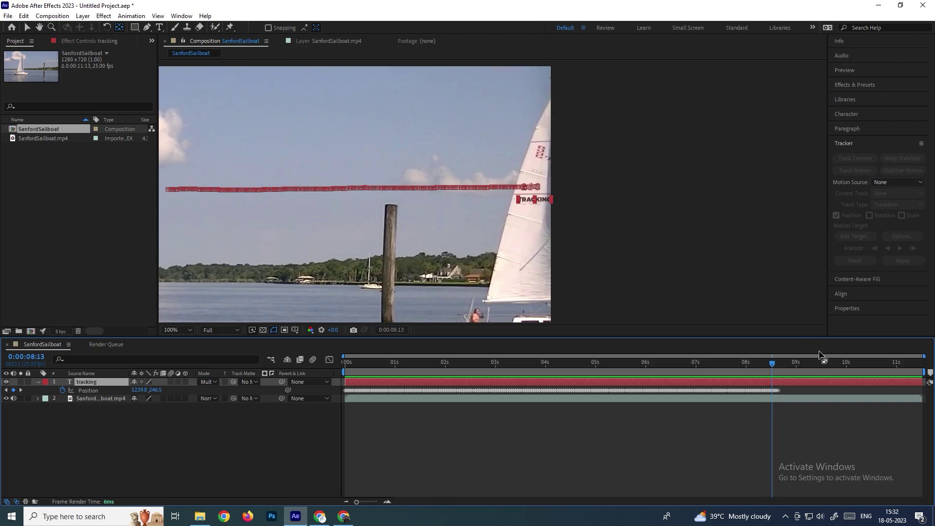
pyautogui.moveTo(777, 364)
pyautogui.mouseDown()
pyautogui.moveTo(793, 366)
pyautogui.moveTo(781, 371)
pyautogui.mouseUp()
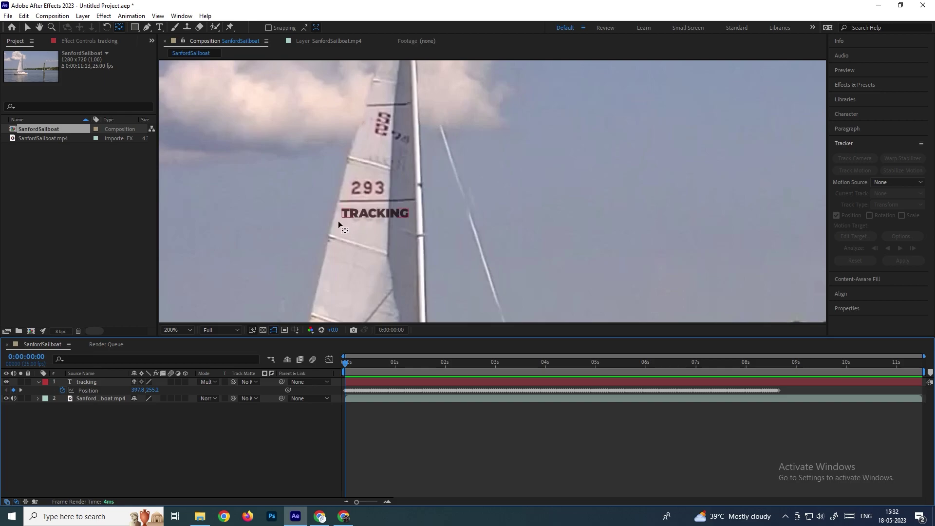
# - Import Alien.png and drag it into the SanfordSailboat composition as the top layer
pyautogui.doubleClick(74, 193)
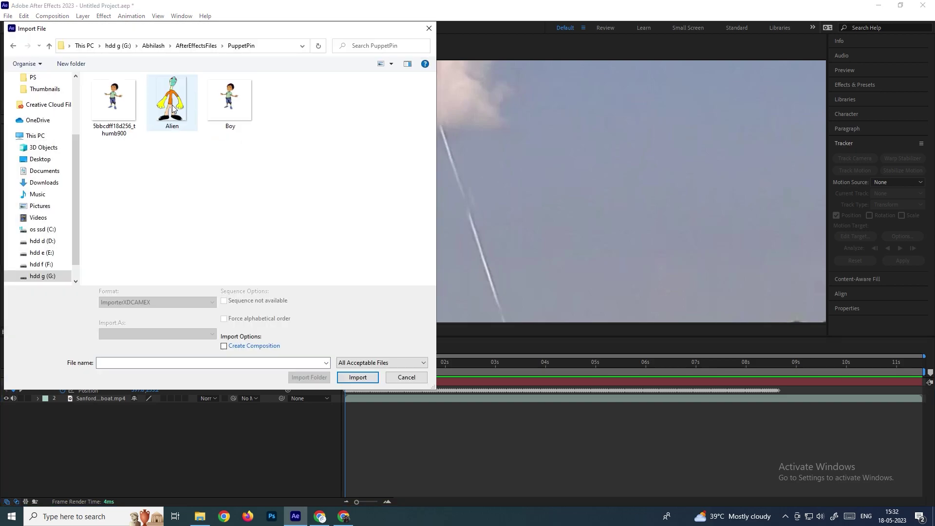
pyautogui.click(175, 108)
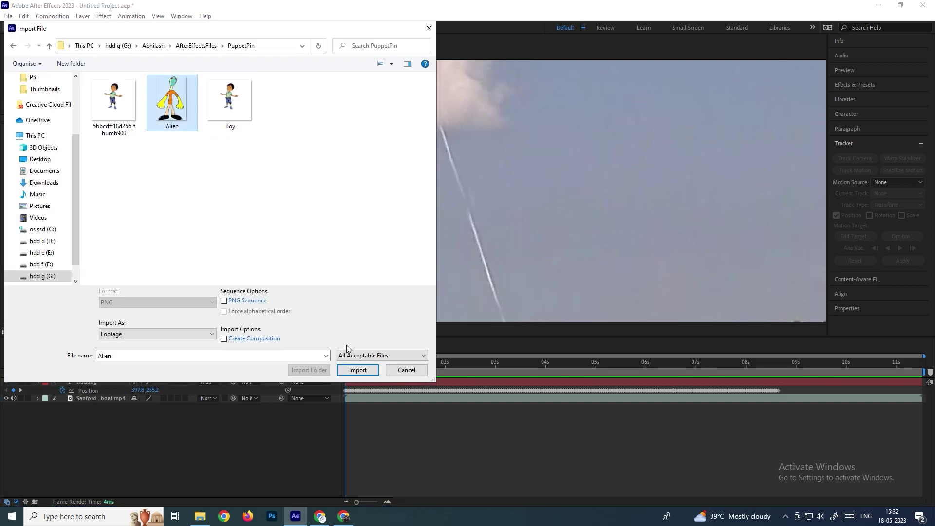
pyautogui.click(358, 370)
pyautogui.moveTo(31, 130); pyautogui.dragTo(94, 380)
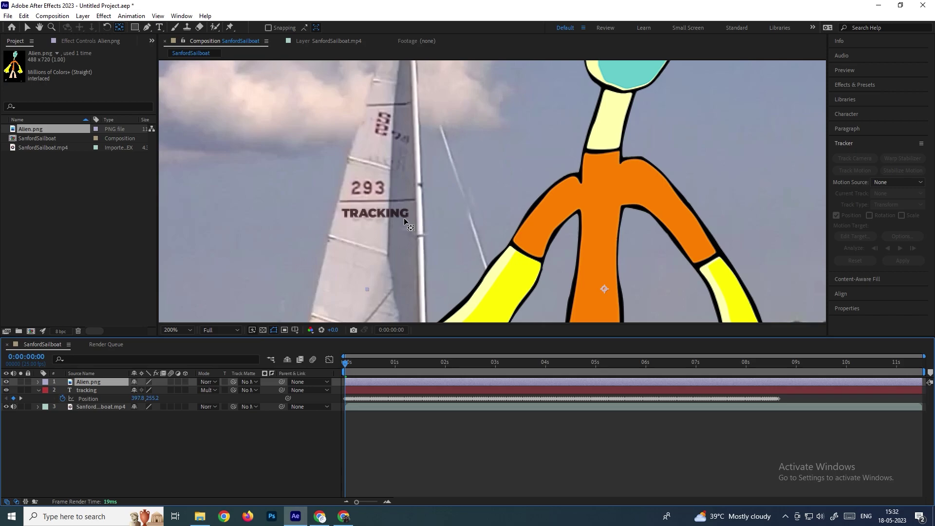
# - Fit the viewer and place the Alien.png layer on the sail at 18% scale, below TRACKING
pyautogui.press(',')
pyautogui.click(28, 28)
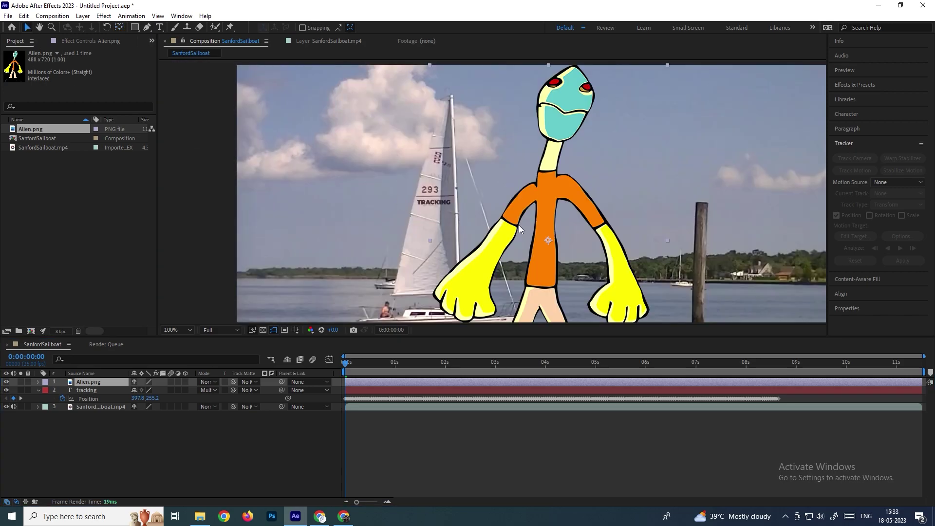
pyautogui.moveTo(519, 225); pyautogui.dragTo(438, 225)
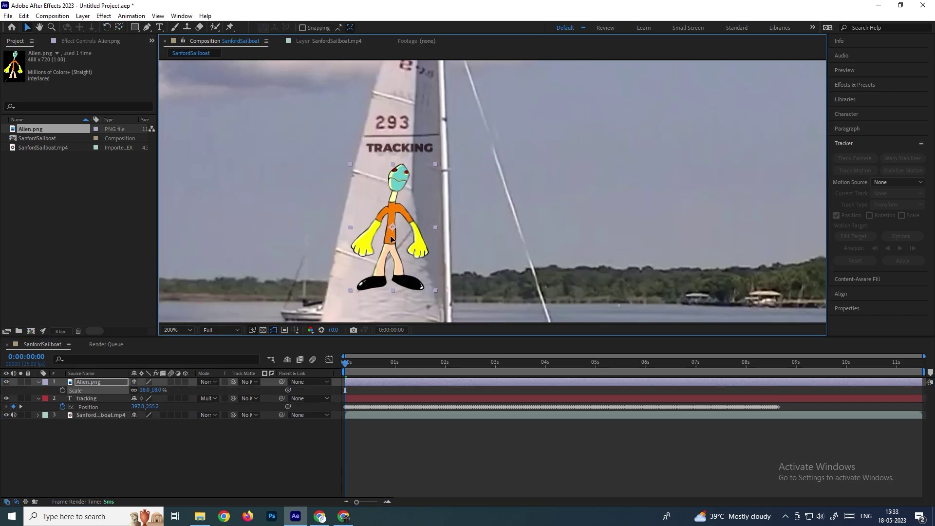
pyautogui.moveTo(391, 238); pyautogui.dragTo(392, 238)
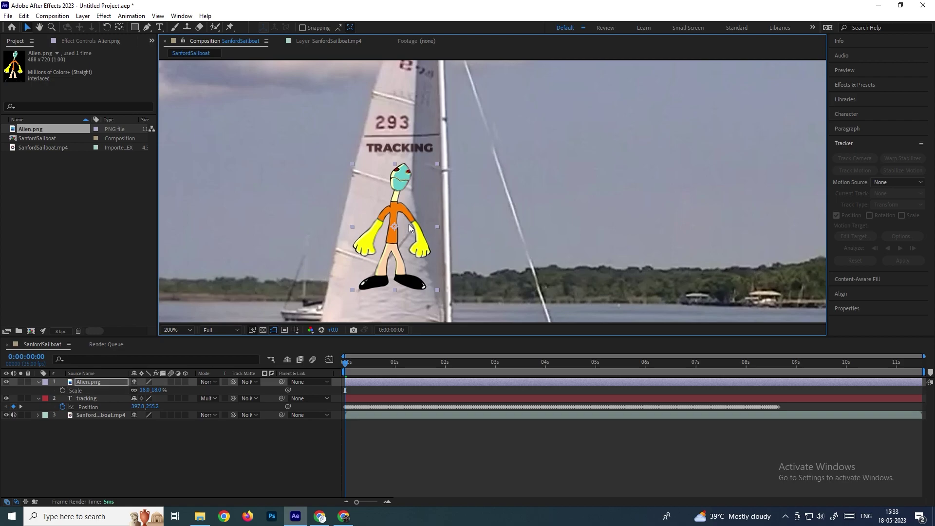
# - Set Alien.png to Multiply blending and move its anchor point up to the alien's head
pyautogui.click(209, 381)
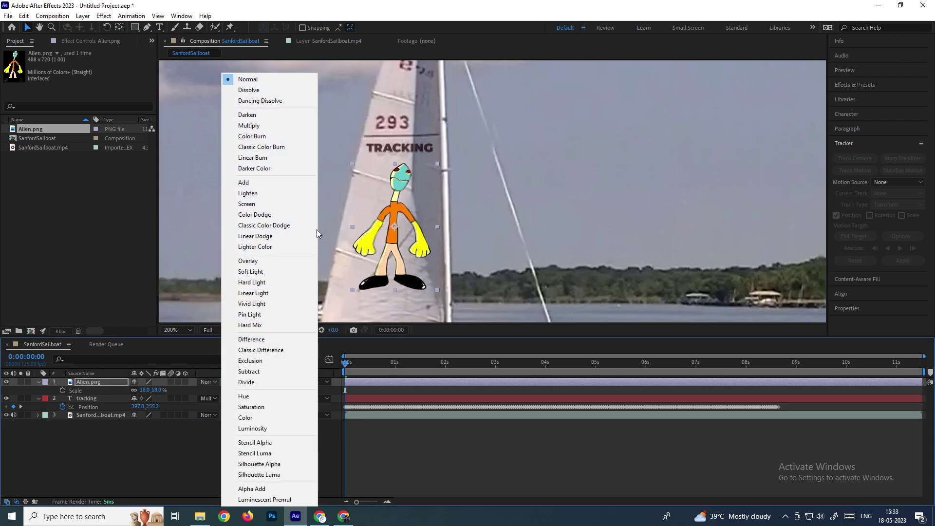
pyautogui.click(261, 128)
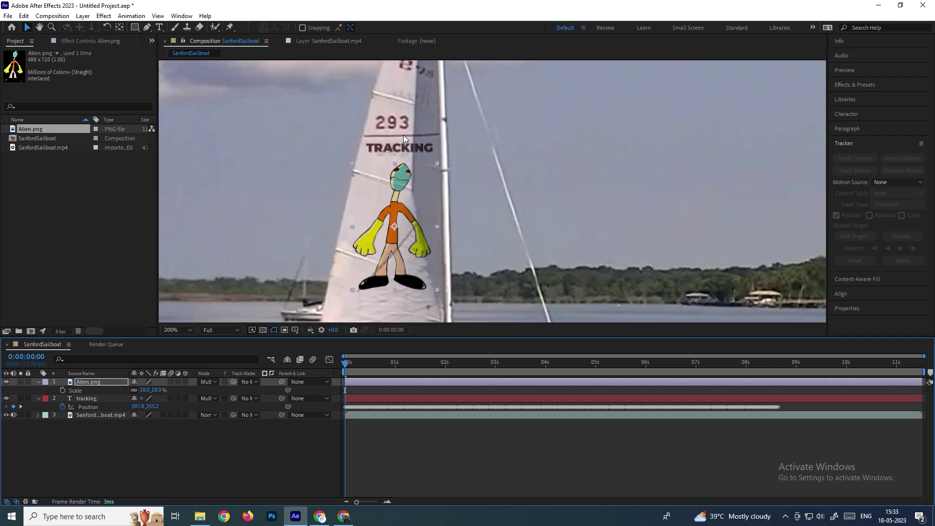
pyautogui.click(91, 381)
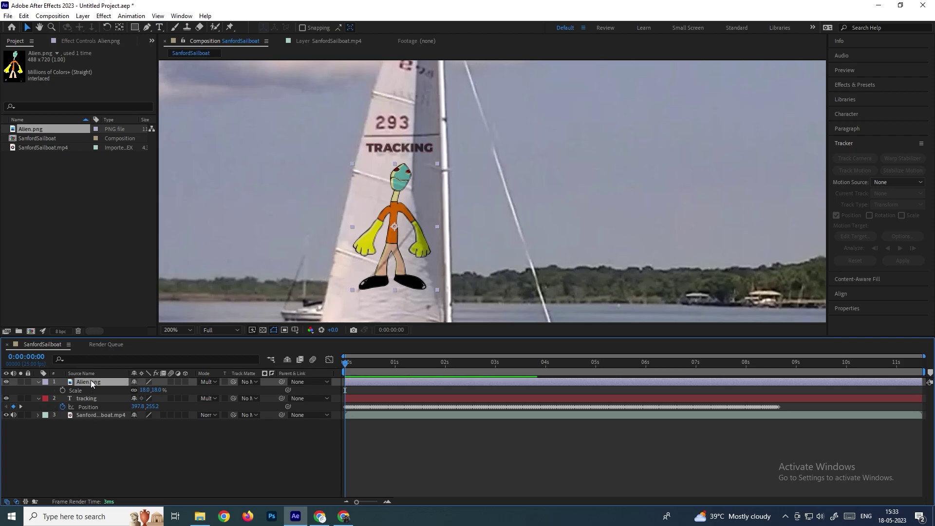
pyautogui.click(121, 26)
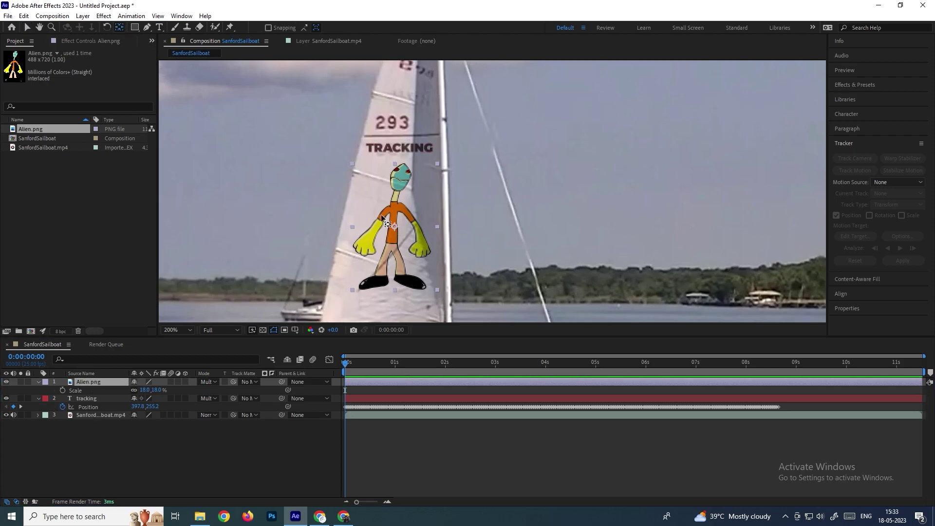
pyautogui.moveTo(393, 227); pyautogui.dragTo(397, 176)
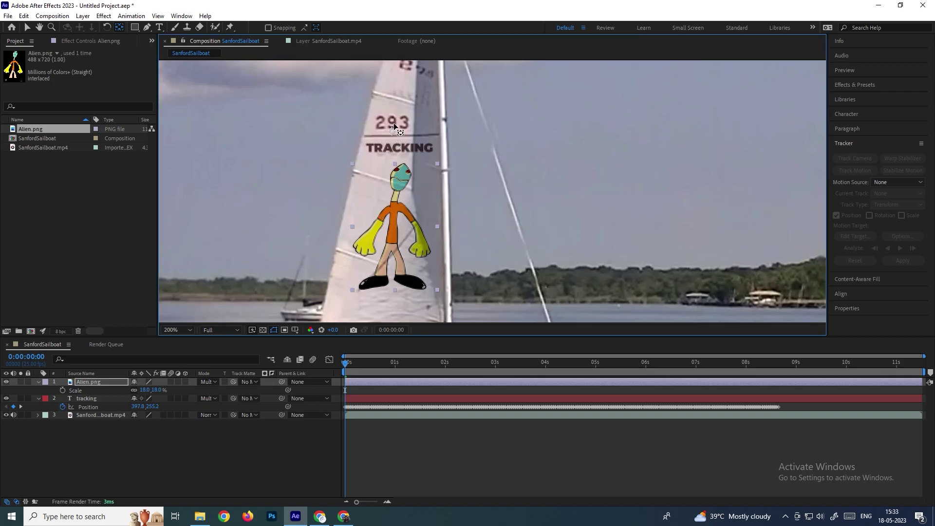
pyautogui.scroll(2, 393, 123)
pyautogui.scroll(-4, 392, 119)
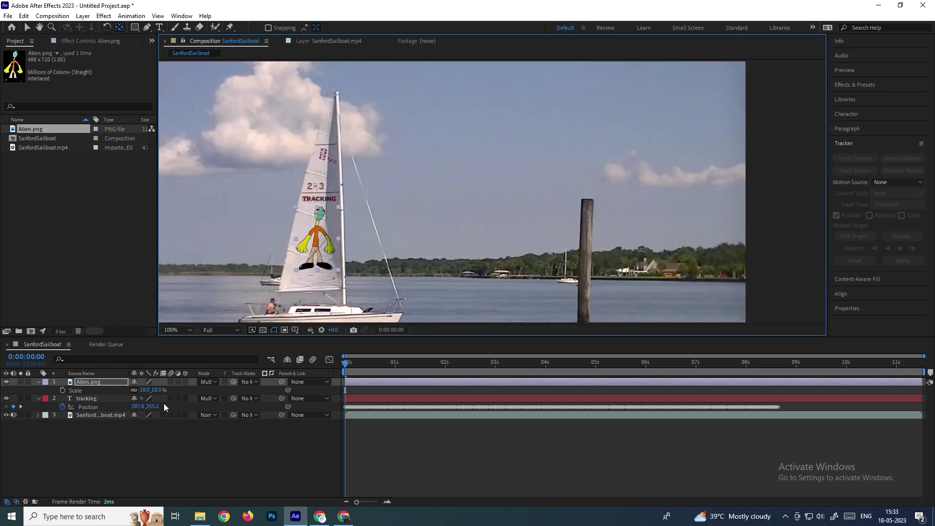
# - In the footage's Layer panel, set the motion target to '1. Alien.png' and apply the sail track
pyautogui.click(94, 416)
pyautogui.click(323, 42)
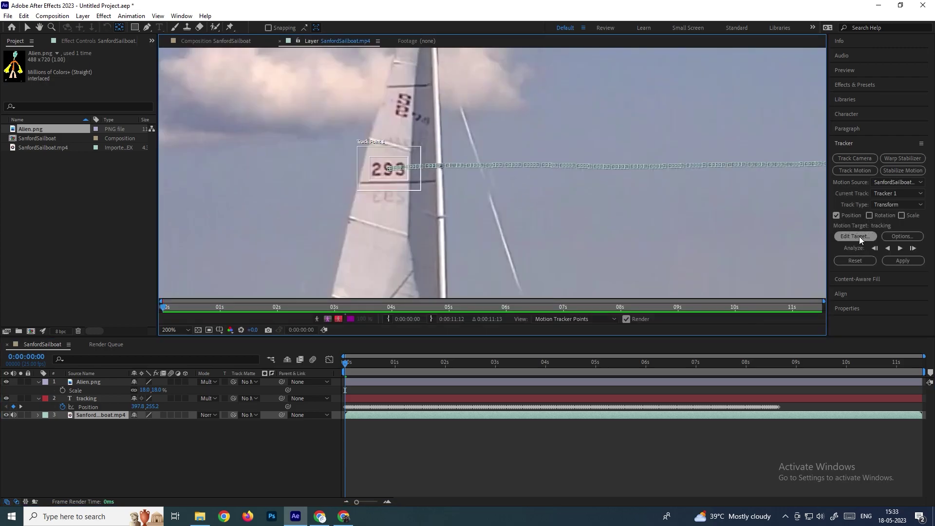
pyautogui.click(859, 237)
pyautogui.click(480, 231)
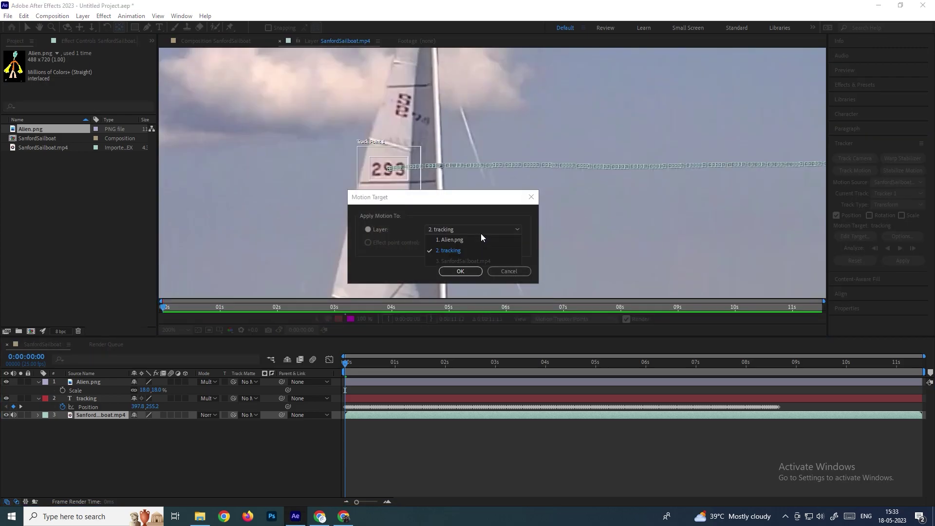
pyautogui.click(454, 243)
pyautogui.click(460, 271)
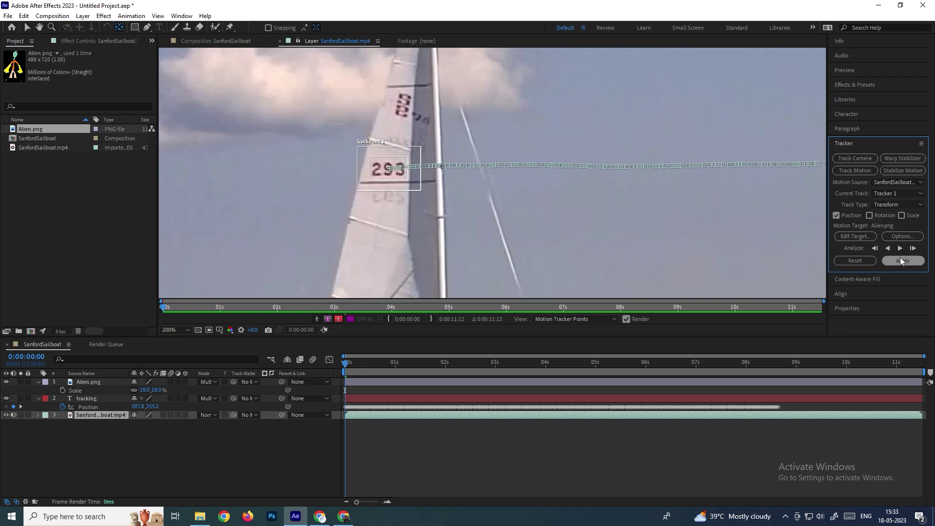
pyautogui.click(900, 259)
pyautogui.click(410, 256)
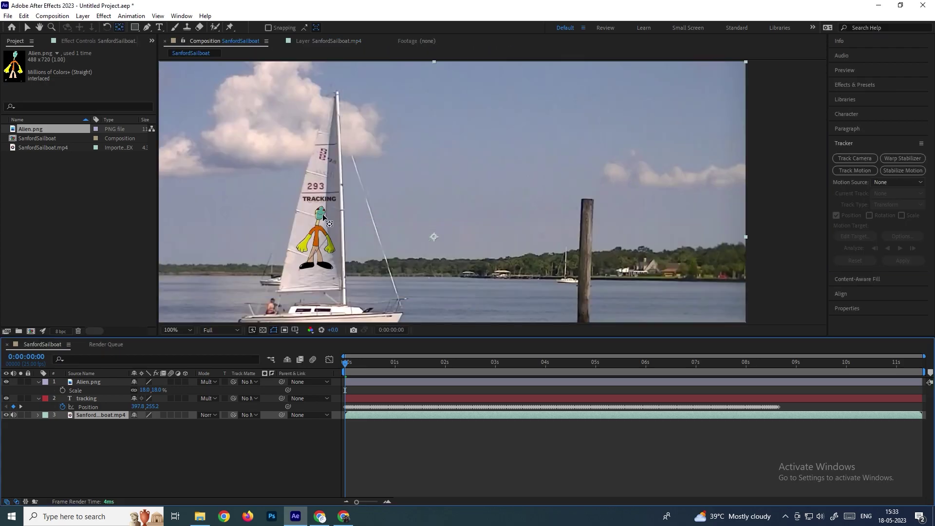
# - Preview the alien riding the sail, stopping near 0:00:05:15, and zoom in on the sail and pole
pyautogui.scroll(-2, 477, 219)
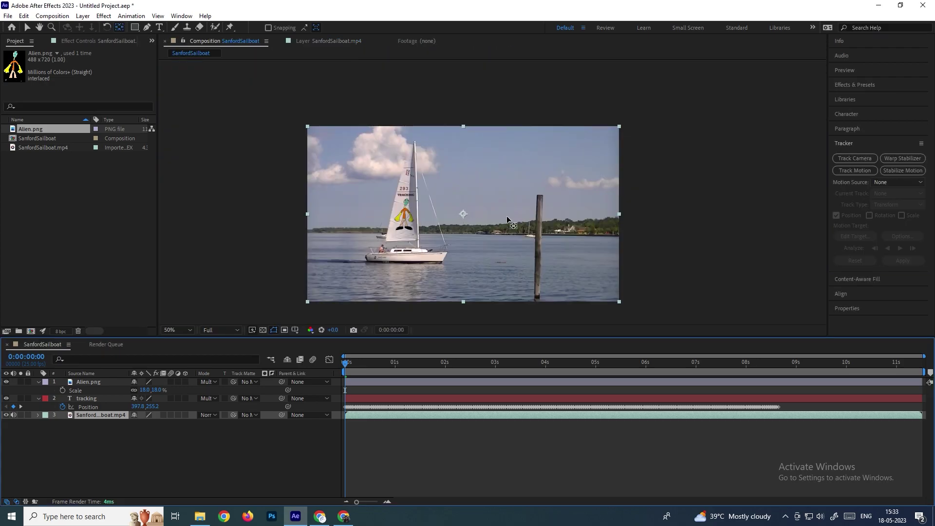
pyautogui.scroll(2, 438, 228)
pyautogui.press('space')
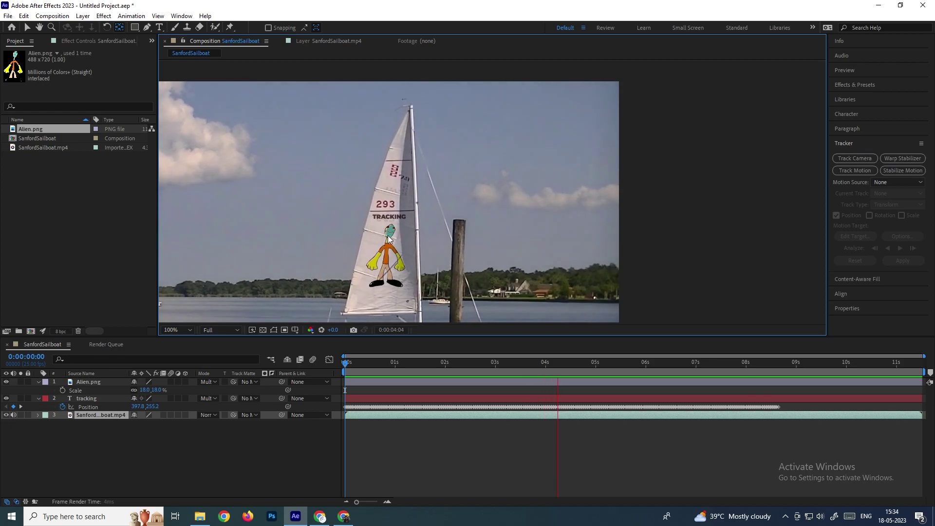
pyautogui.click(626, 381)
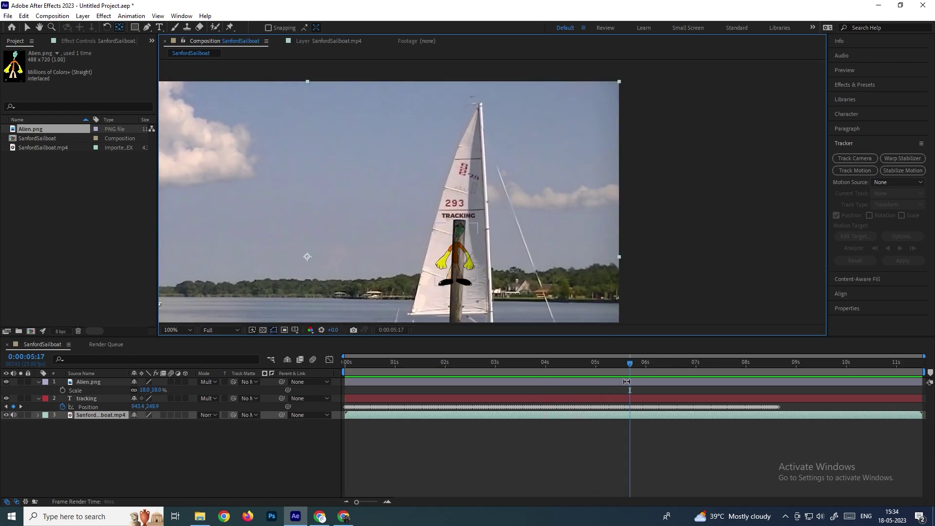
pyautogui.moveTo(629, 366); pyautogui.dragTo(626, 363)
pyautogui.press('.')
pyautogui.moveTo(443, 259); pyautogui.dragTo(471, 173)
# - At 0:00:05:03, duplicate the SanfordSailboat.mp4 footage layer
pyautogui.press('y')
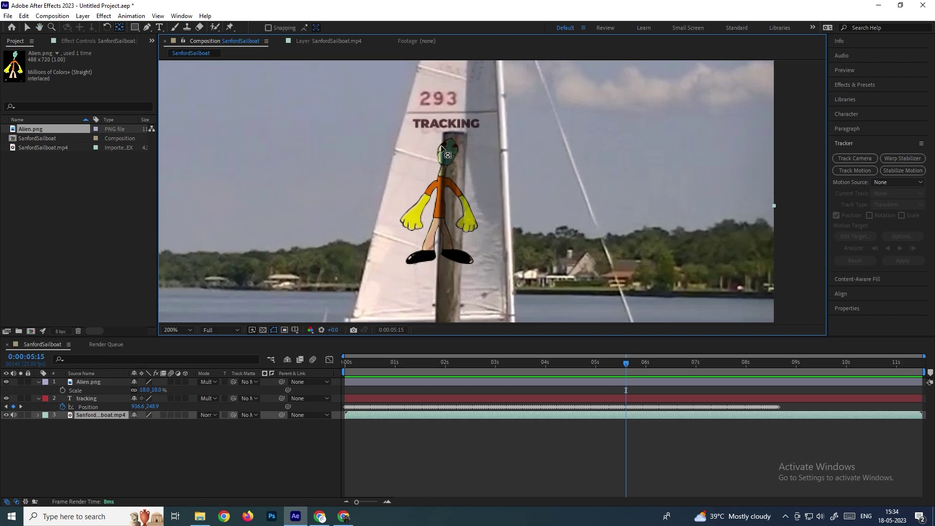
pyautogui.click(601, 366)
pyautogui.scroll(-2, 486, 214)
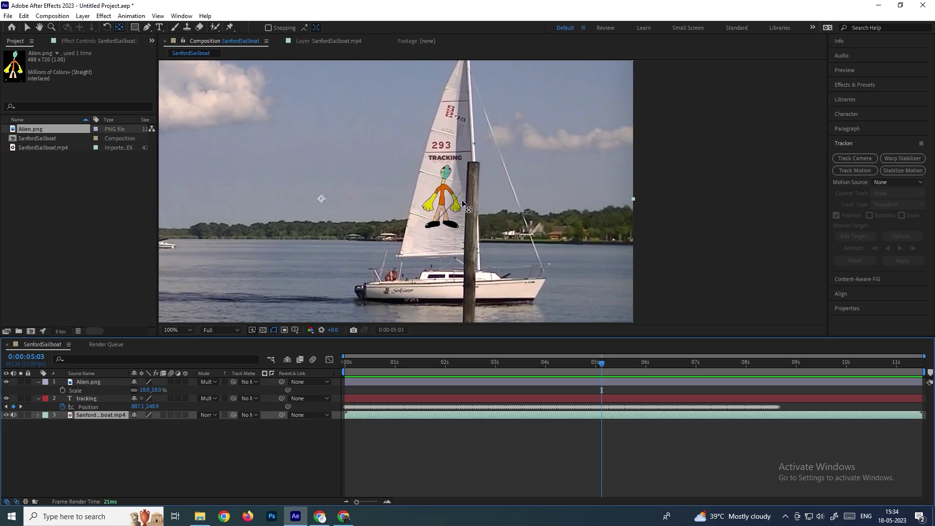
pyautogui.scroll(2, 502, 199)
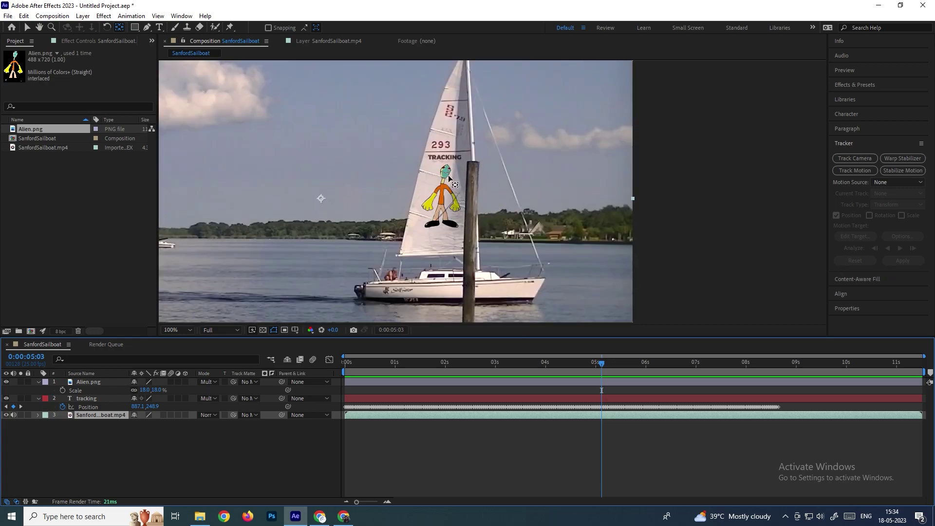
pyautogui.click(87, 416)
pyautogui.click(88, 416)
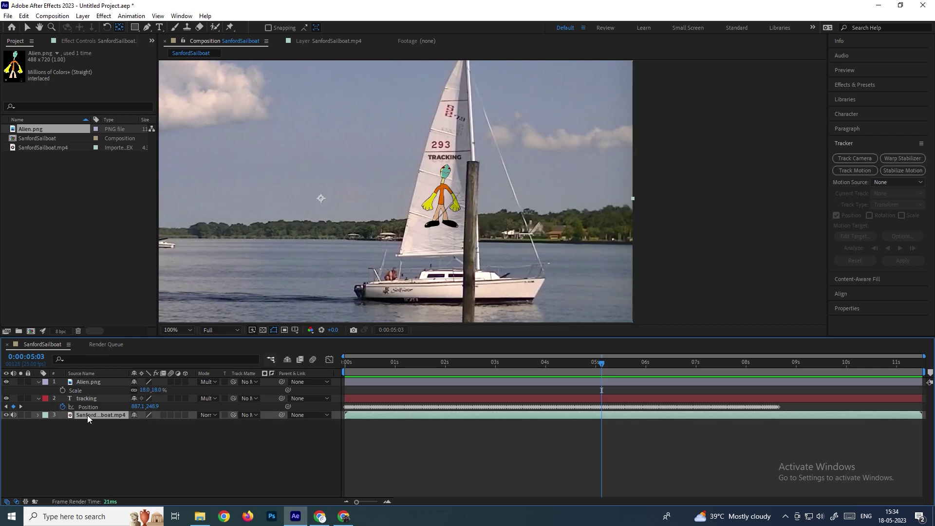
pyautogui.hotkey('ctrl', 'd')
# - Rename the duplicated footage layer to 'pole'
pyautogui.click(109, 433)
pyautogui.click(118, 416)
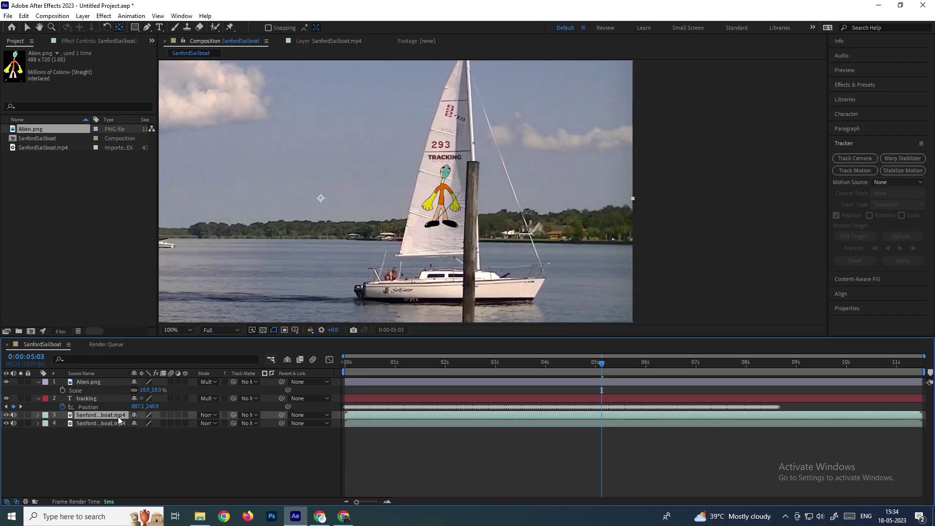
pyautogui.press('Return')
pyautogui.write('pole')
pyautogui.press('Return')
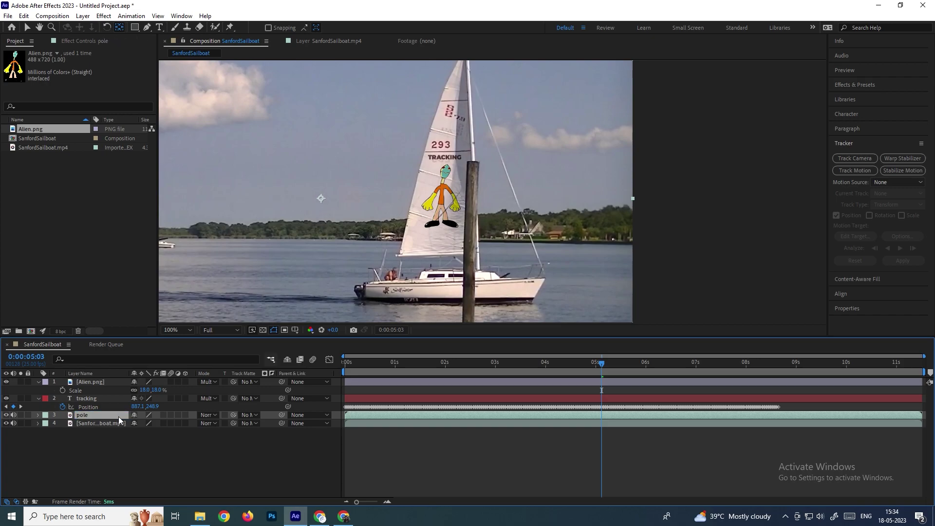
# - Move the pole layer to the top of the layer stack, above Alien.png
pyautogui.click(104, 451)
pyautogui.click(86, 415)
pyautogui.moveTo(94, 413); pyautogui.dragTo(145, 386)
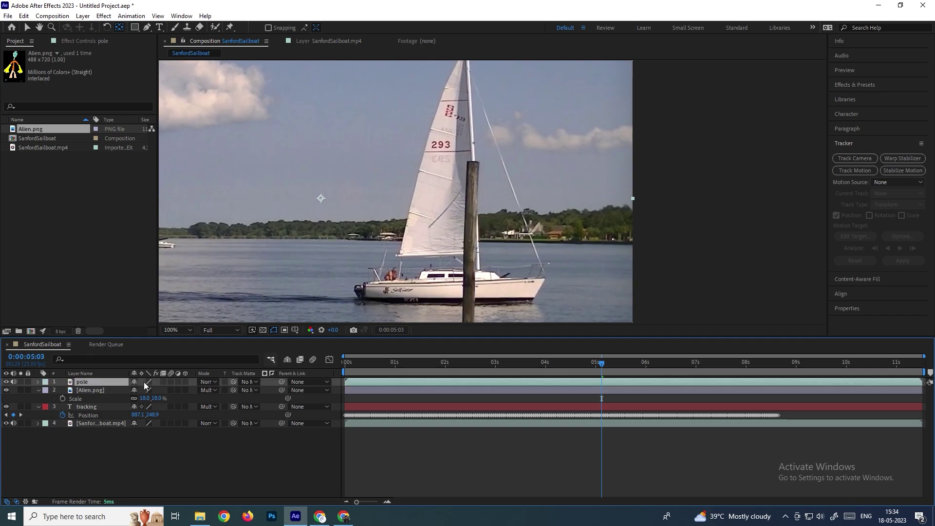
pyautogui.scroll(-2, 475, 187)
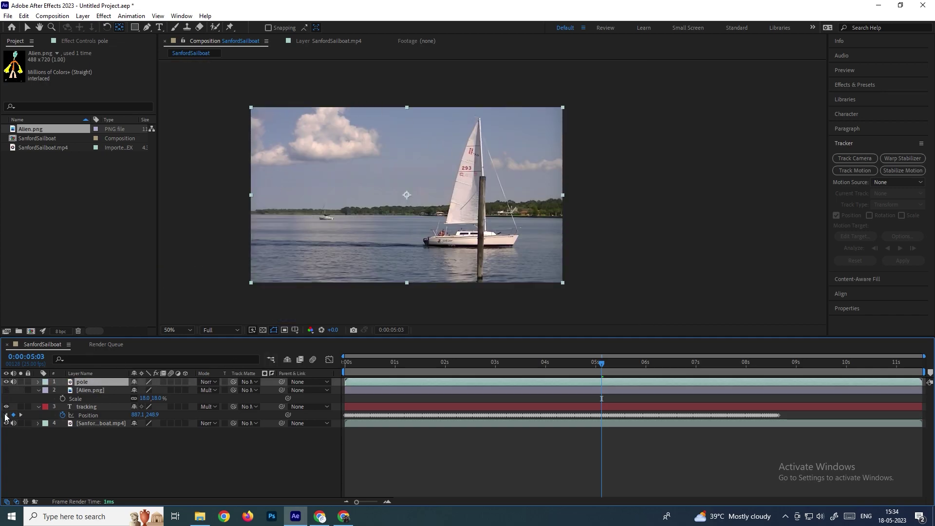
# - Turn on Alien.png's visibility and select the pole layer with the Pen tool ready
pyautogui.click(106, 401)
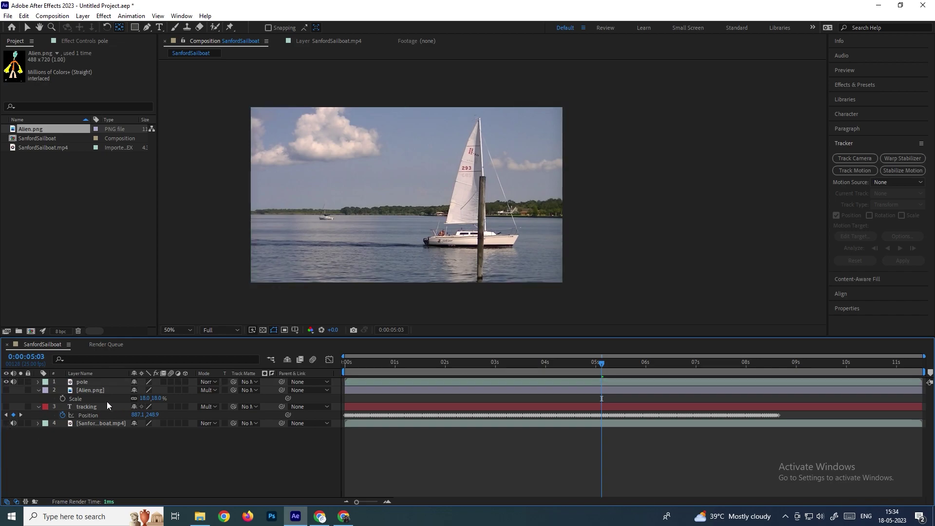
pyautogui.click(90, 381)
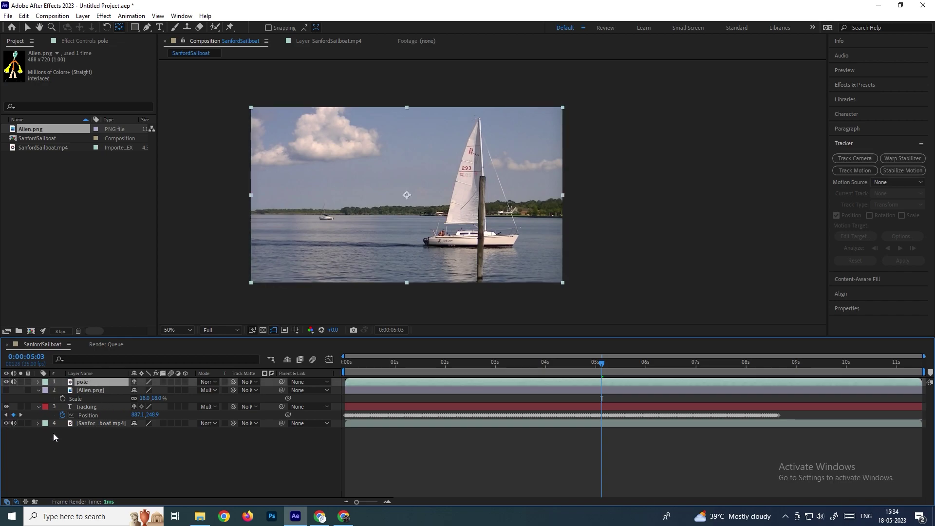
pyautogui.click(54, 433)
pyautogui.click(6, 390)
pyautogui.click(82, 383)
pyautogui.scroll(4, 476, 189)
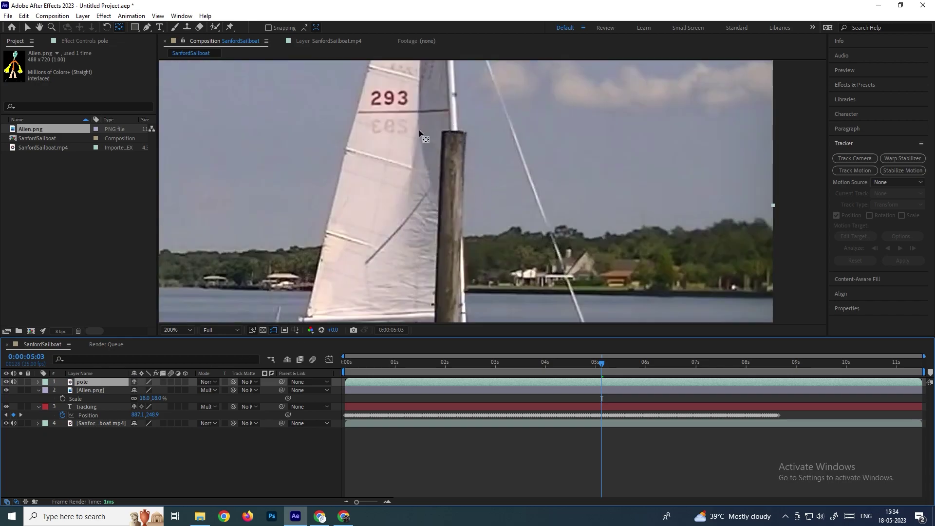
pyautogui.scroll(-4, 475, 148)
pyautogui.scroll(2, 489, 169)
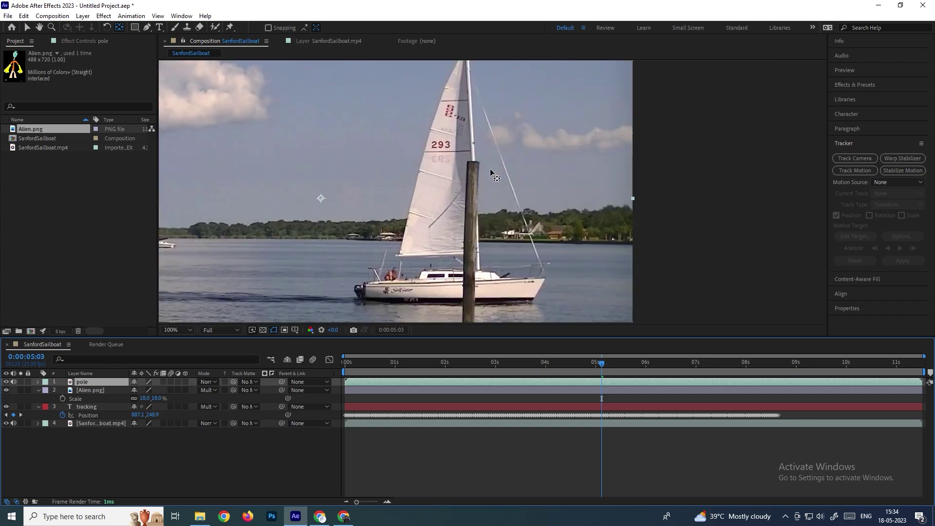
pyautogui.click(128, 458)
pyautogui.click(87, 384)
pyautogui.moveTo(146, 30); pyautogui.dragTo(165, 37)
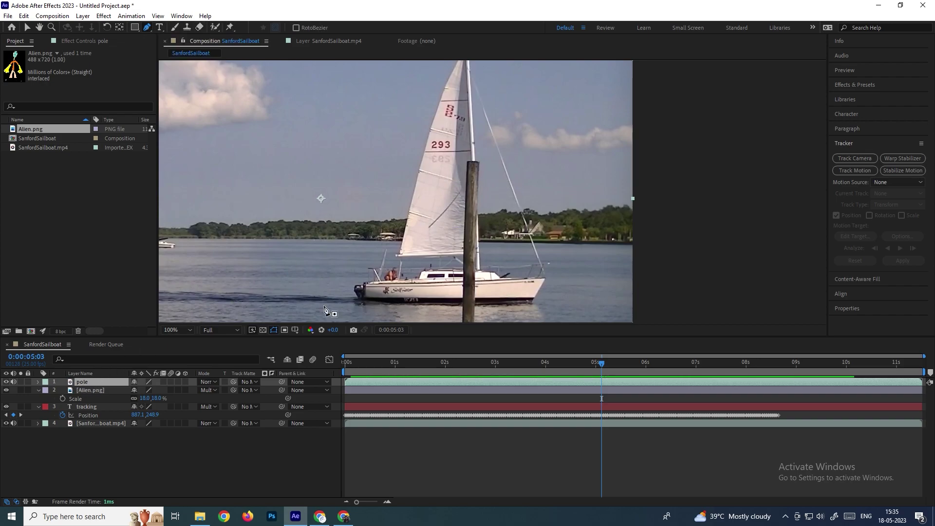
# - Draw Mask 1 around the wooden pole, nudging its top-right point onto the pole edge
pyautogui.scroll(1, 481, 192)
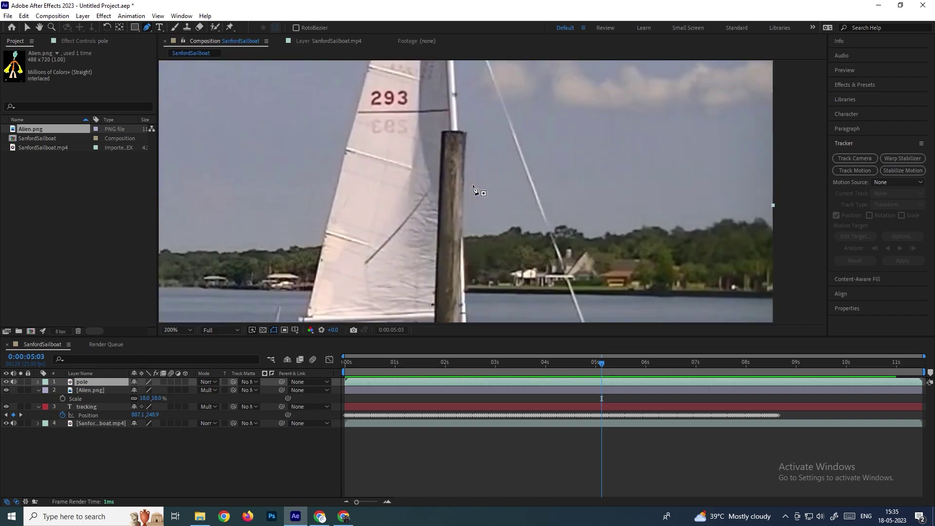
pyautogui.click(442, 132)
pyautogui.scroll(-4, 462, 272)
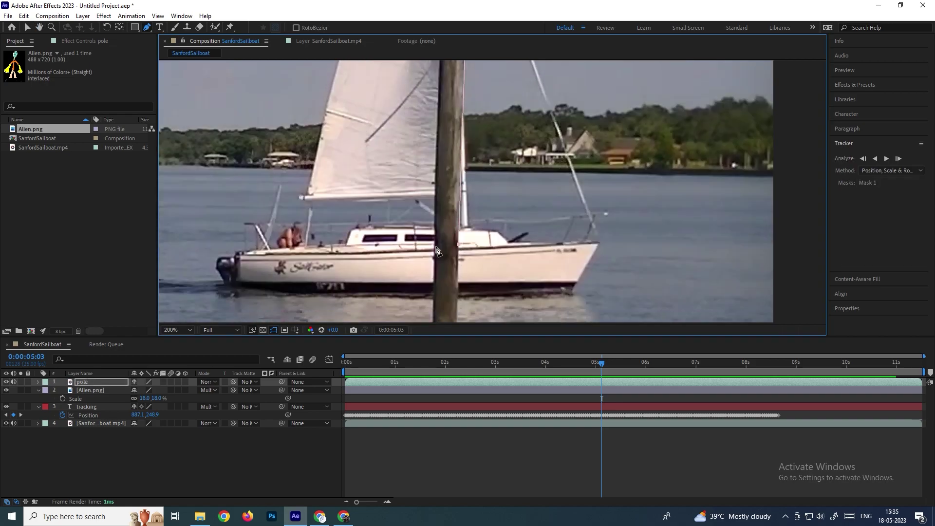
pyautogui.scroll(4, 452, 150)
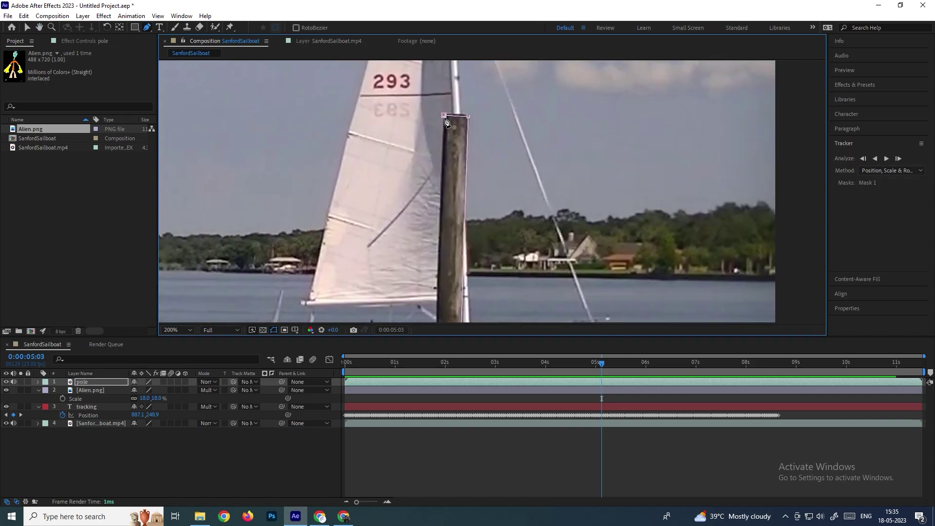
pyautogui.scroll(-2, 468, 146)
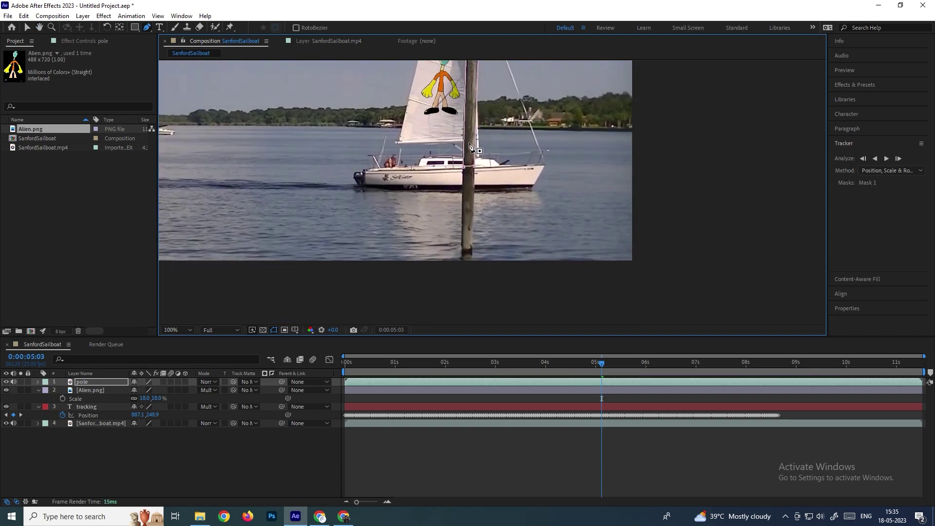
pyautogui.scroll(4, 469, 146)
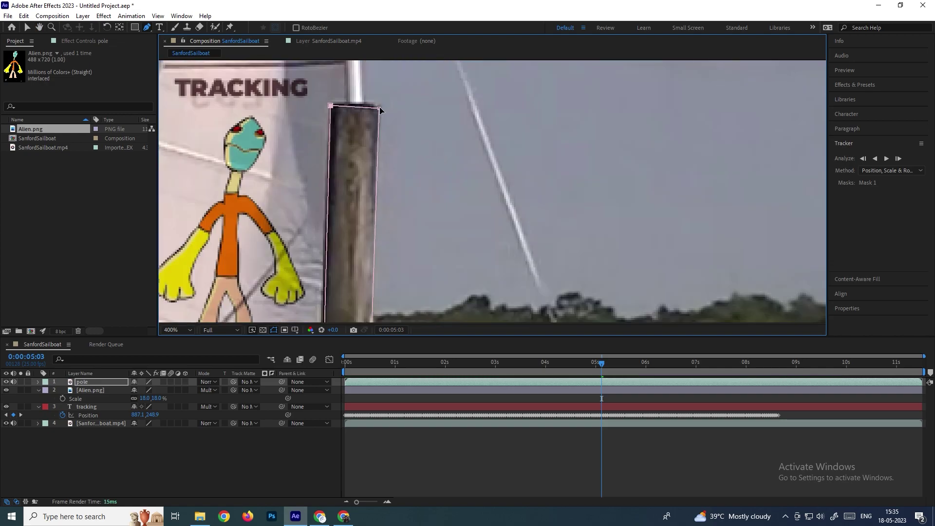
pyautogui.moveTo(380, 103); pyautogui.dragTo(378, 103)
pyautogui.scroll(-3, 441, 137)
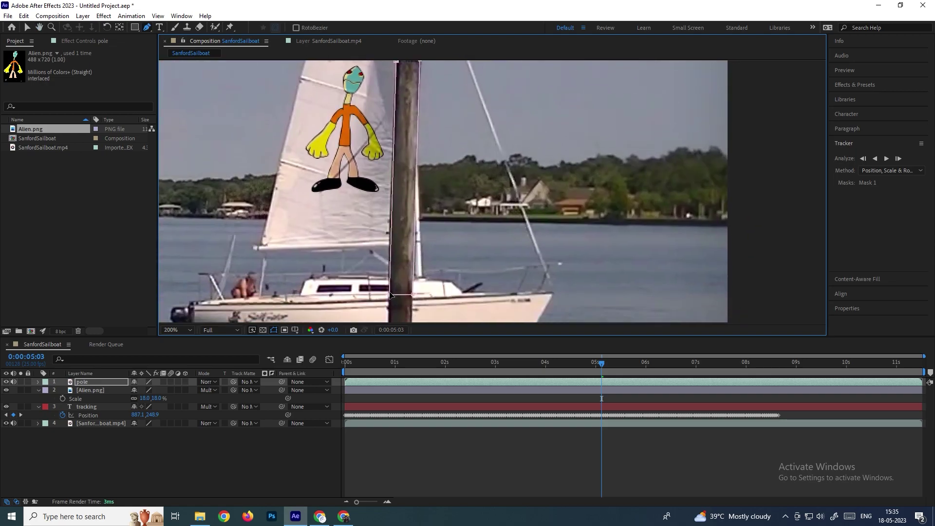
pyautogui.scroll(-2, 443, 212)
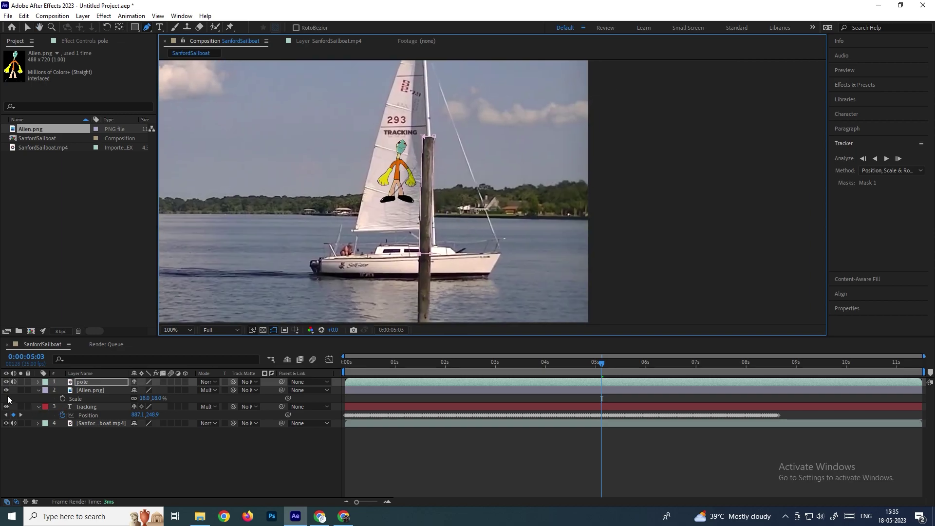
# - Hide the Alien.png, tracking and original footage layers to see the pole alone on black
pyautogui.click(5, 391)
pyautogui.click(6, 406)
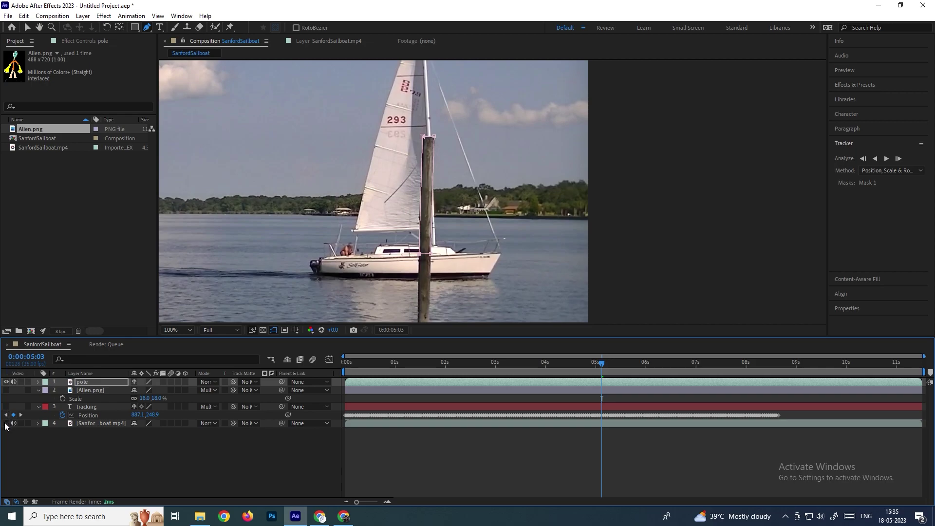
pyautogui.click(6, 423)
pyautogui.click(115, 383)
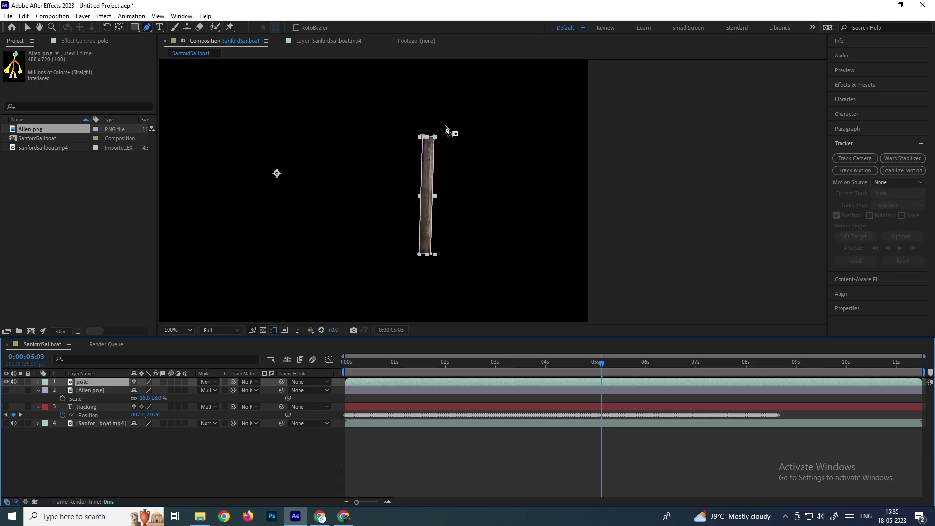
# - Show the Alien.png, tracking and footage layers again and scrub to 0:00:05:16 to check the overlap
pyautogui.press('F2')
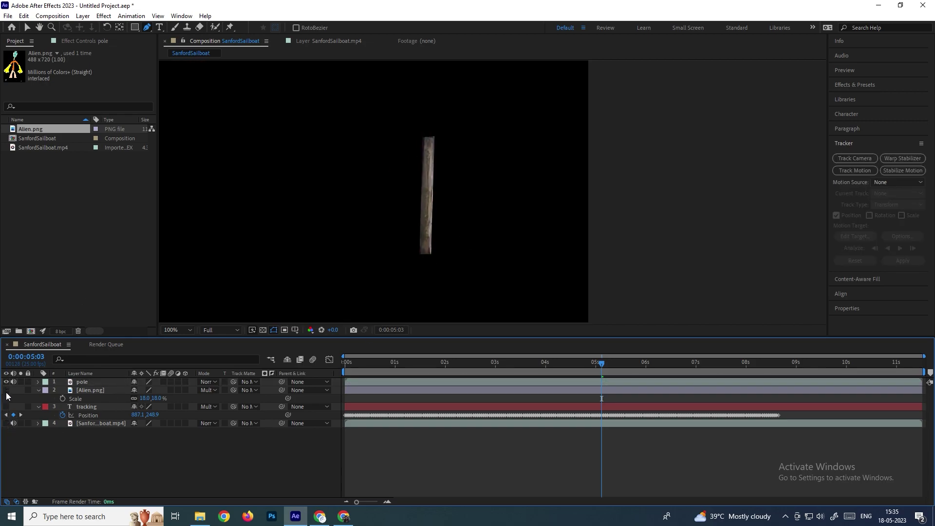
pyautogui.click(6, 391)
pyautogui.click(5, 406)
pyautogui.click(6, 423)
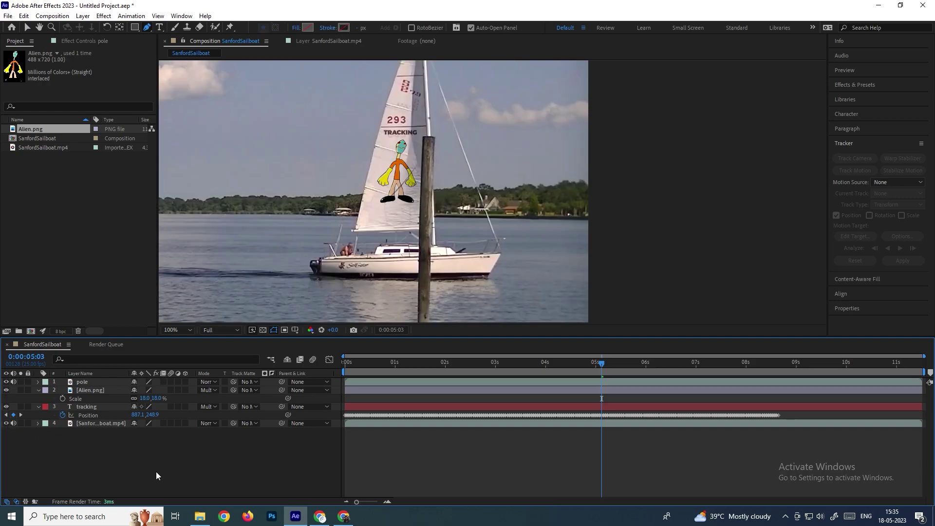
pyautogui.moveTo(603, 363); pyautogui.dragTo(616, 364)
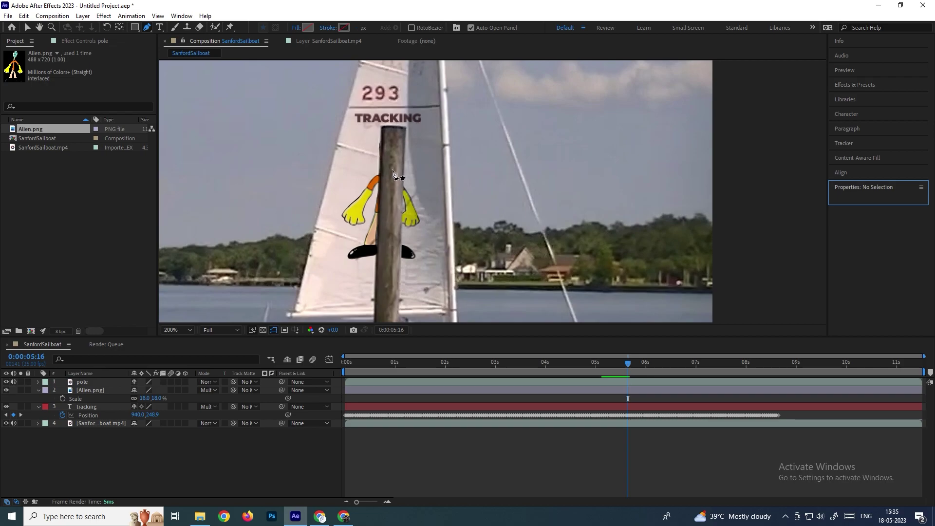
pyautogui.moveTo(628, 364)
pyautogui.mouseDown()
pyautogui.moveTo(648, 367)
pyautogui.moveTo(628, 364)
pyautogui.moveTo(638, 365)
pyautogui.mouseUp()
# - Expand the pole layer's Masks > Mask 1 and select its Mask Path
pyautogui.click(98, 383)
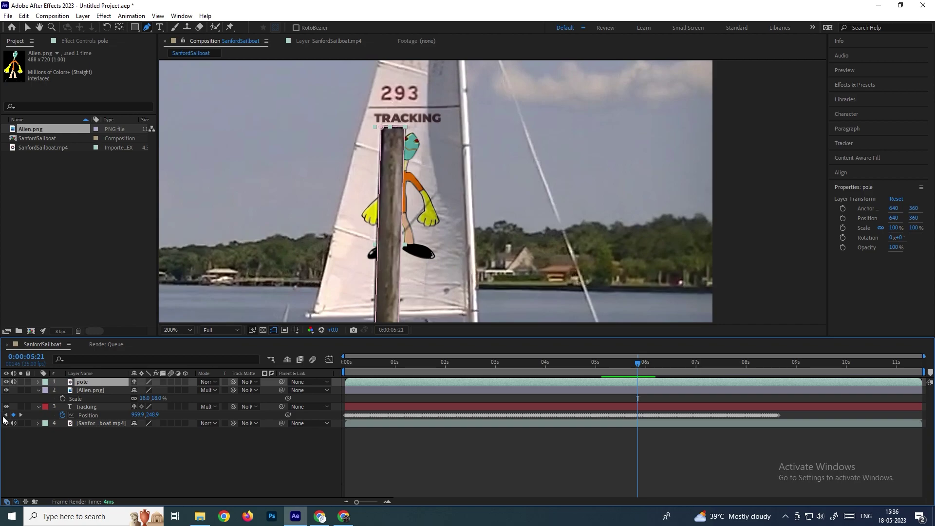
pyautogui.click(39, 382)
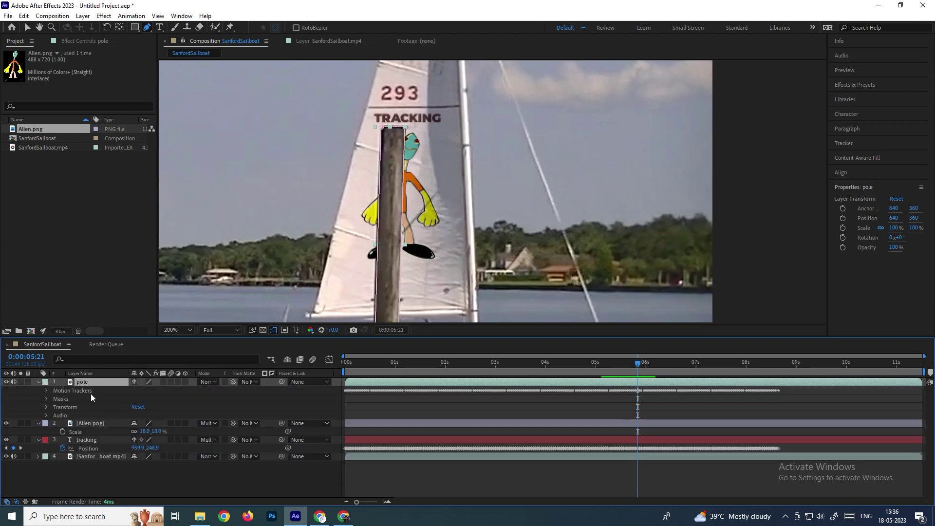
pyautogui.click(45, 398)
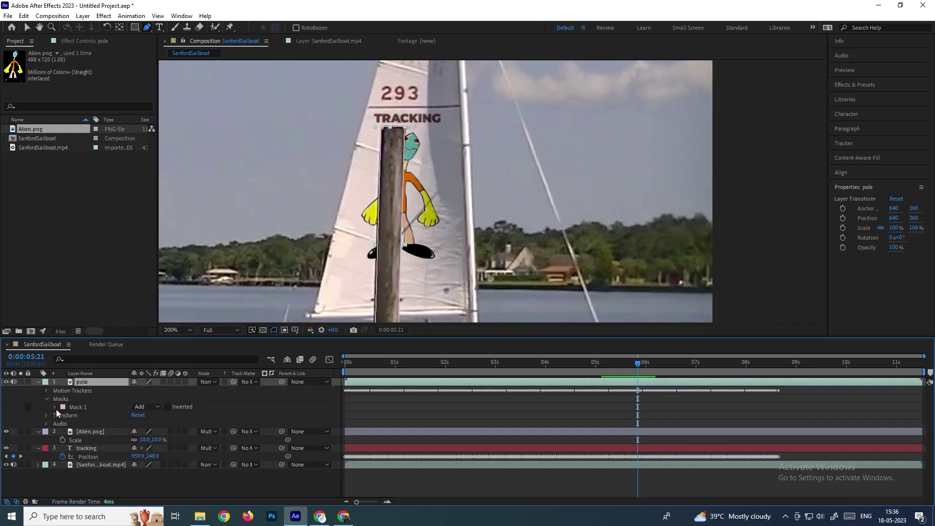
pyautogui.click(54, 407)
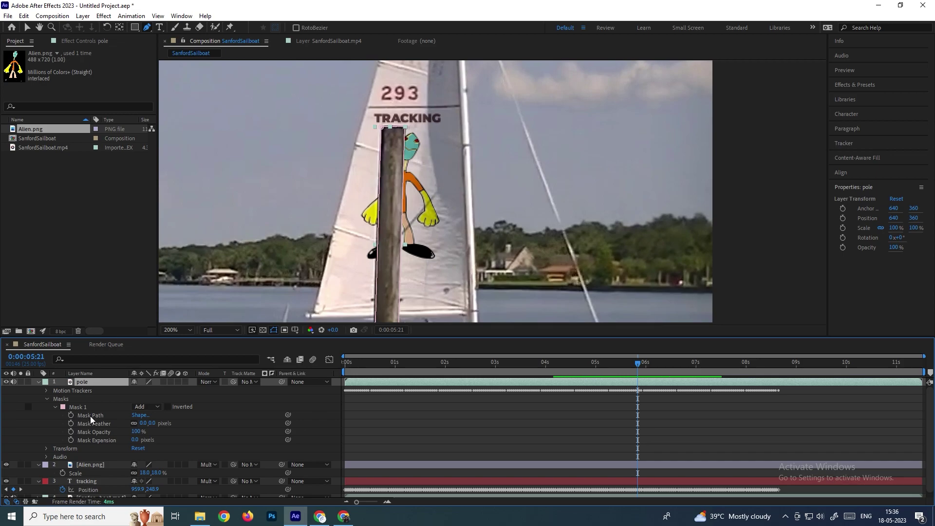
pyautogui.click(89, 416)
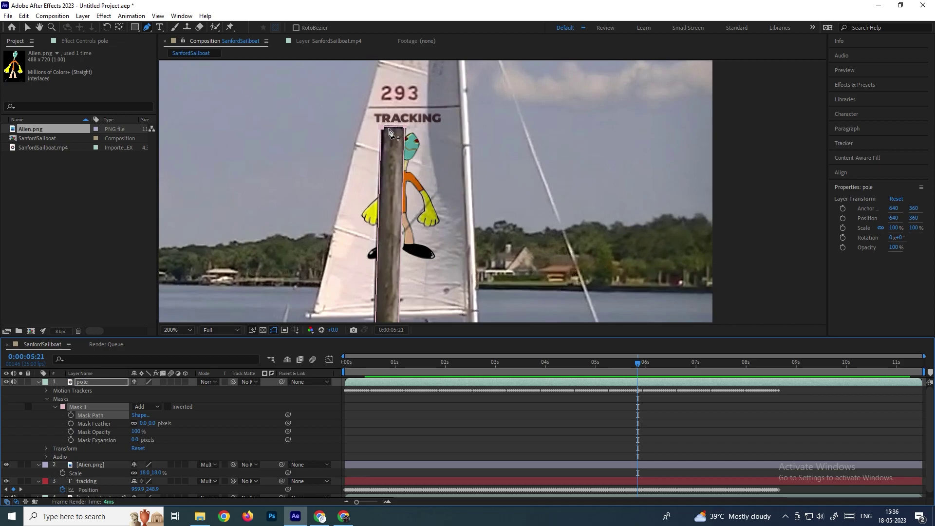
# - Scrub the clip from the start to where the boat meets the pole, around 0:00:05:04
pyautogui.scroll(-1, 531, 237)
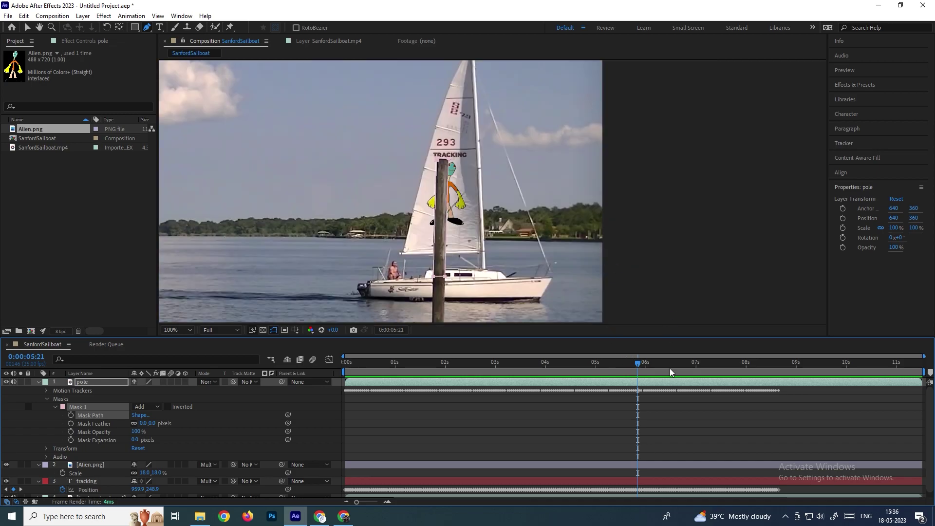
pyautogui.moveTo(621, 372); pyautogui.dragTo(603, 367)
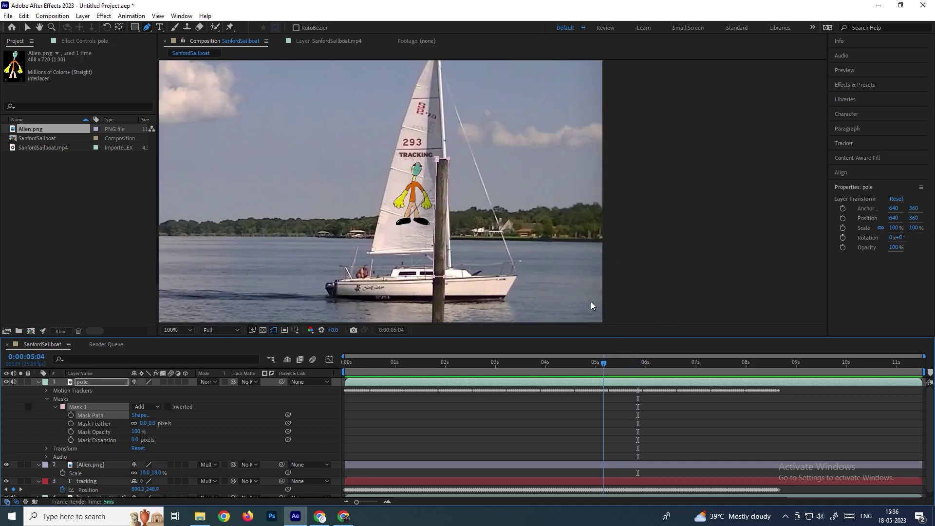
pyautogui.scroll(-1, 590, 307)
pyautogui.moveTo(477, 368); pyautogui.dragTo(347, 368)
pyautogui.scroll(2, 482, 188)
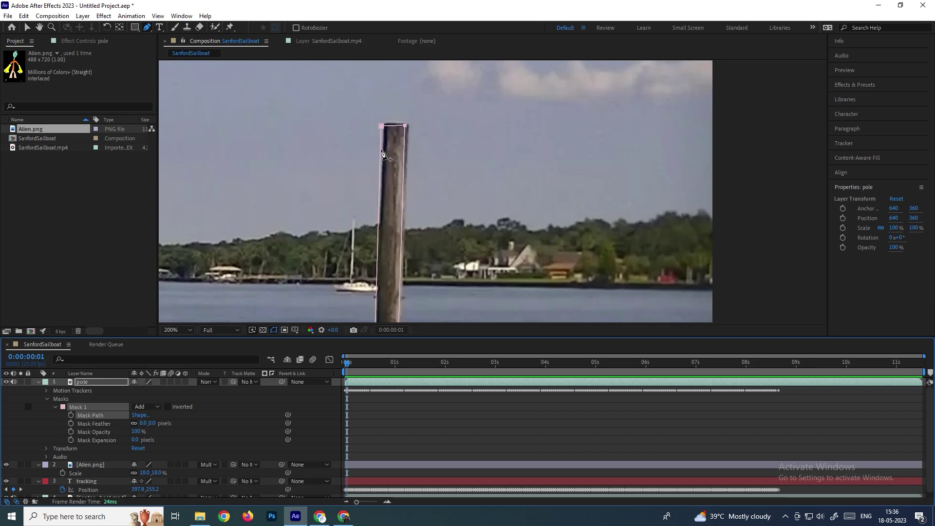
pyautogui.scroll(-2, 412, 156)
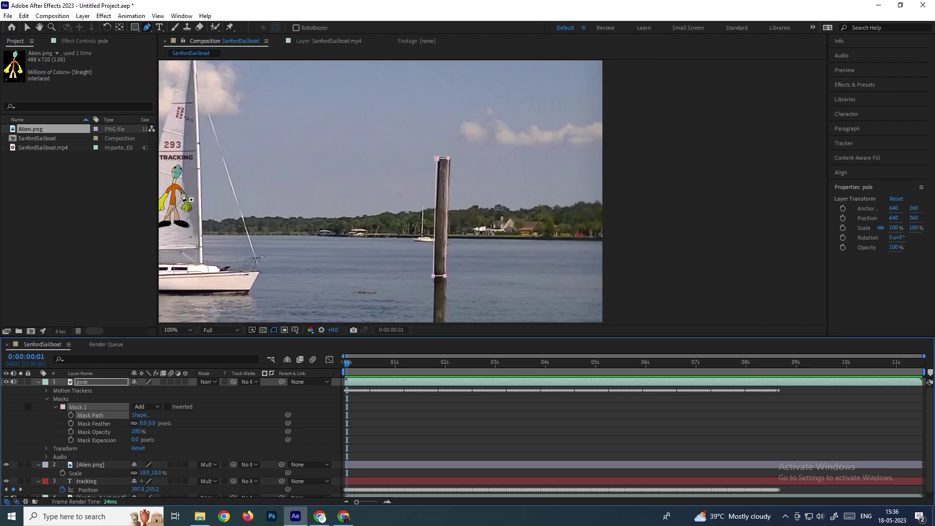
pyautogui.moveTo(370, 362); pyautogui.dragTo(625, 382)
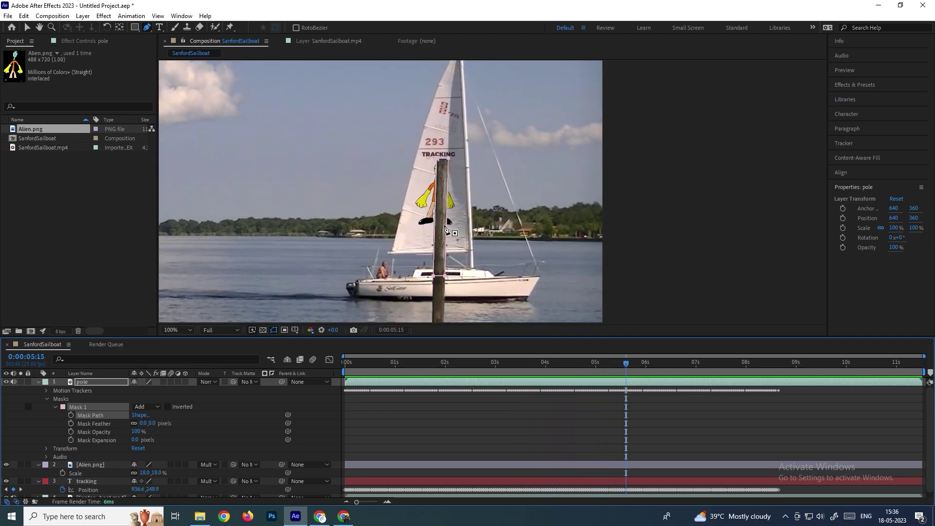
# - Zoom and pan the viewer to inspect the pole mask edge, then return to 0:00:00:00
pyautogui.press('.')
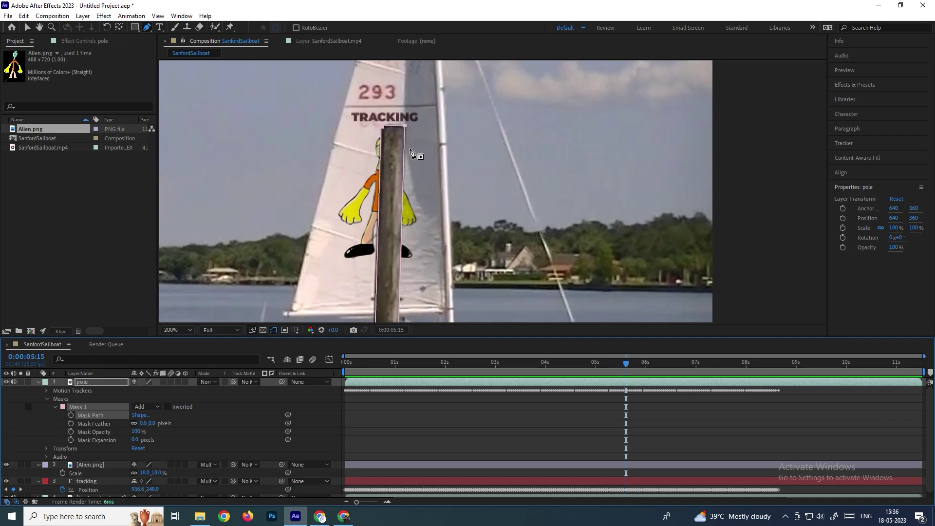
pyautogui.scroll(-1, 488, 190)
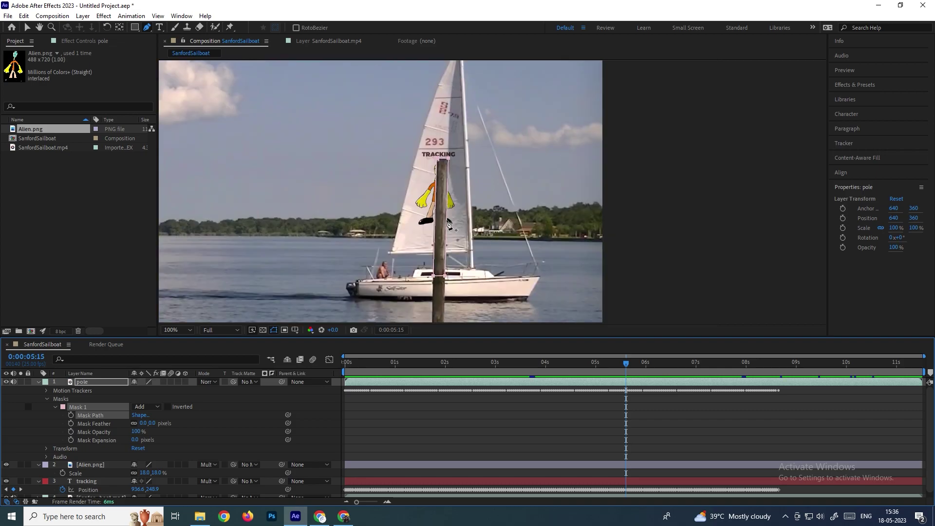
pyautogui.scroll(-2, 453, 223)
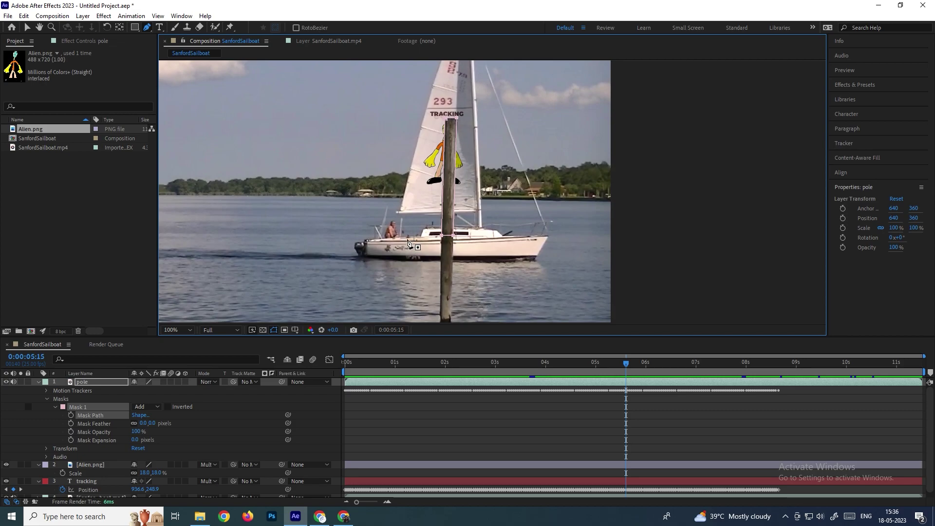
pyautogui.press('.')
pyautogui.moveTo(450, 220); pyautogui.dragTo(483, 194)
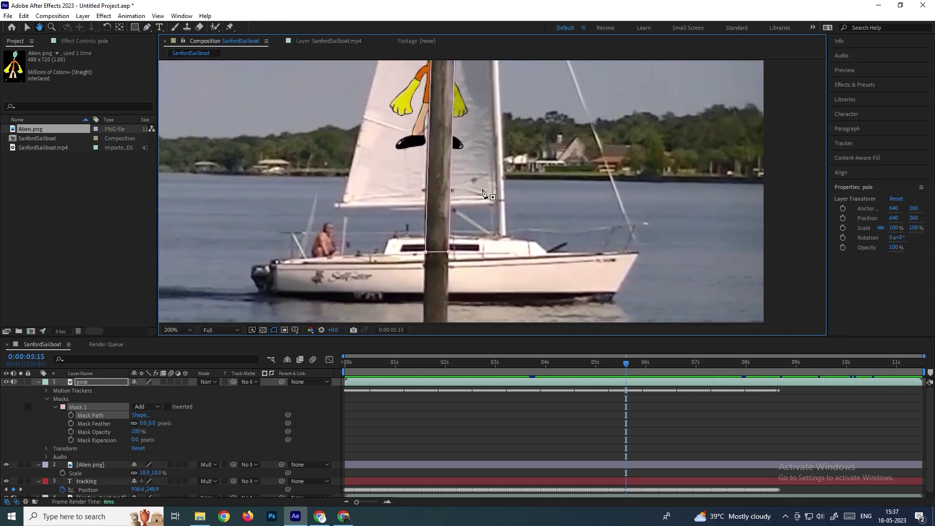
pyautogui.press(',')
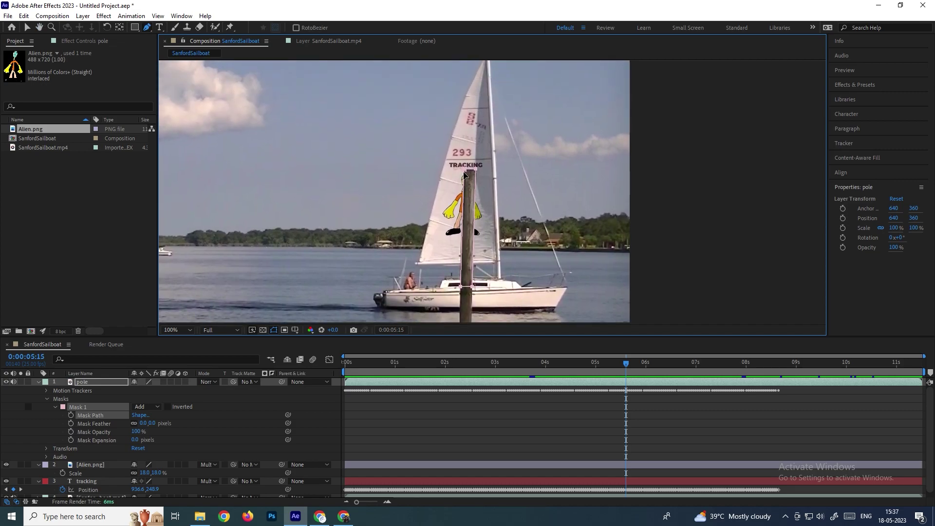
pyautogui.press('h')
pyautogui.press('g')
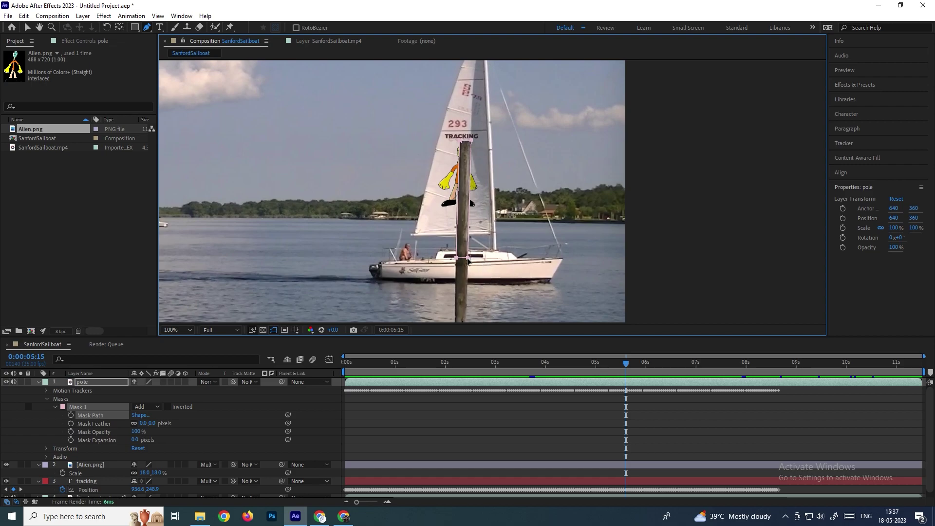
pyautogui.scroll(2, 371, 253)
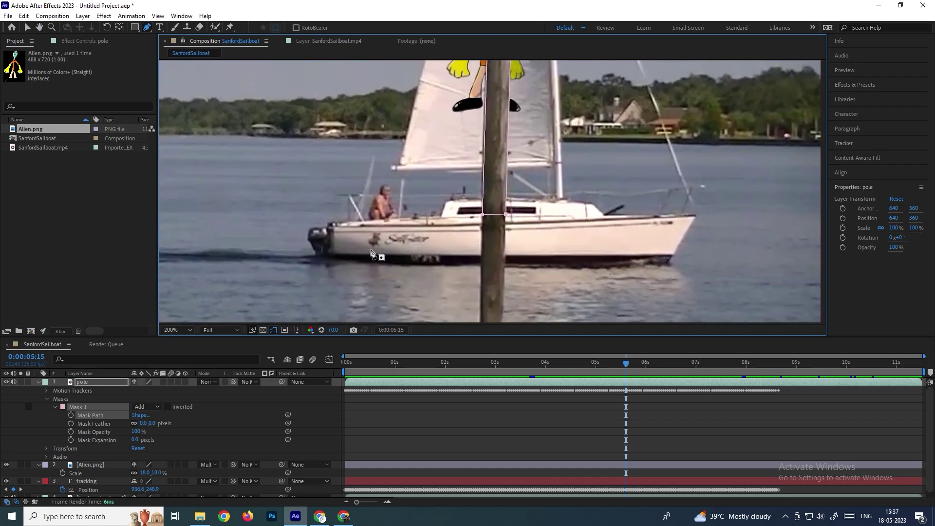
pyautogui.moveTo(442, 376); pyautogui.dragTo(309, 376)
pyautogui.scroll(-1, 265, 270)
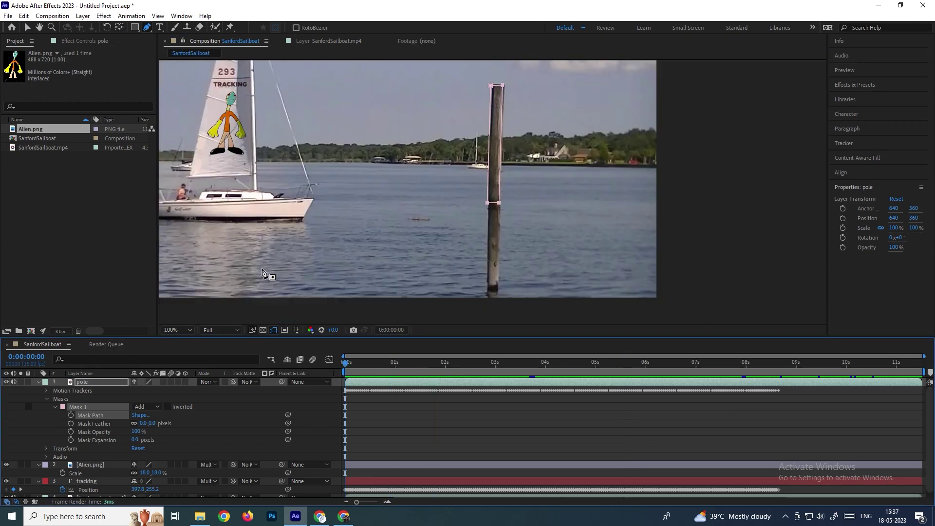
# - Start a new motion track (Tracker 2) on the SanfordSailboat.mp4 layer
pyautogui.scroll(-1, 121, 469)
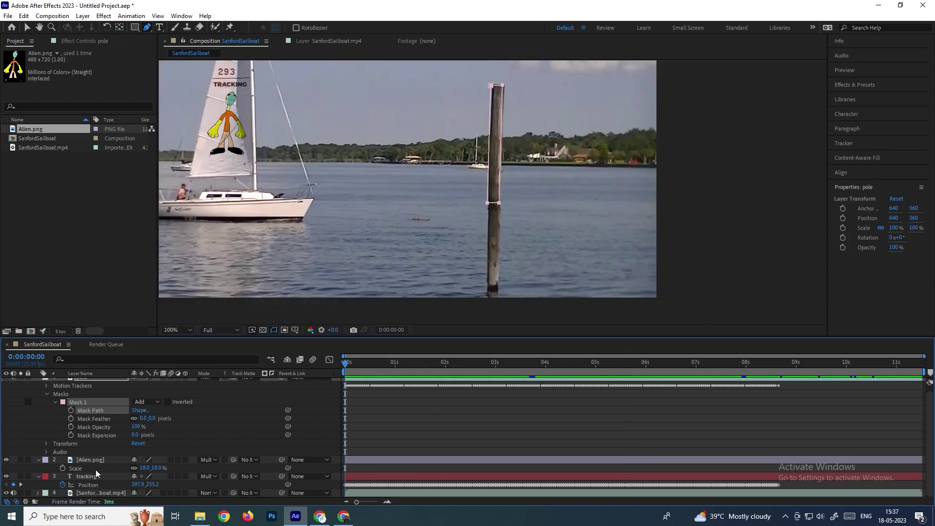
pyautogui.click(104, 491)
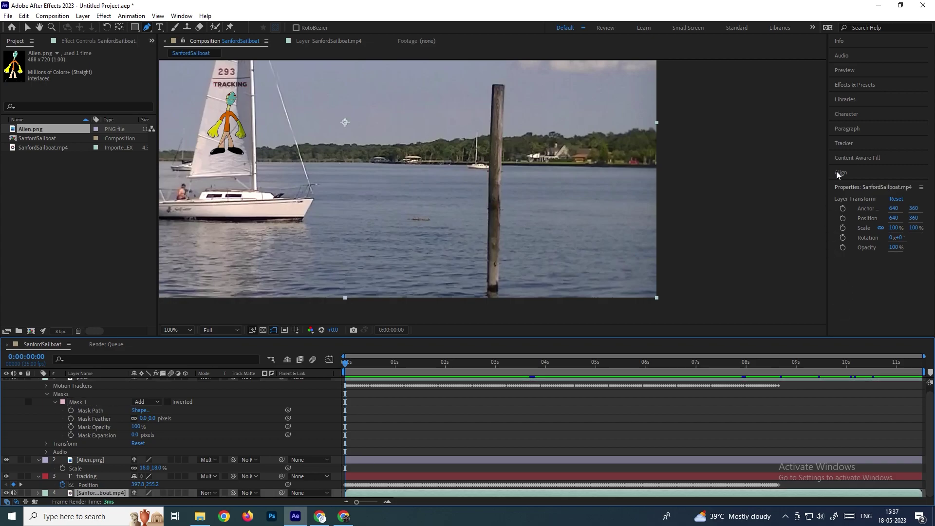
pyautogui.click(861, 142)
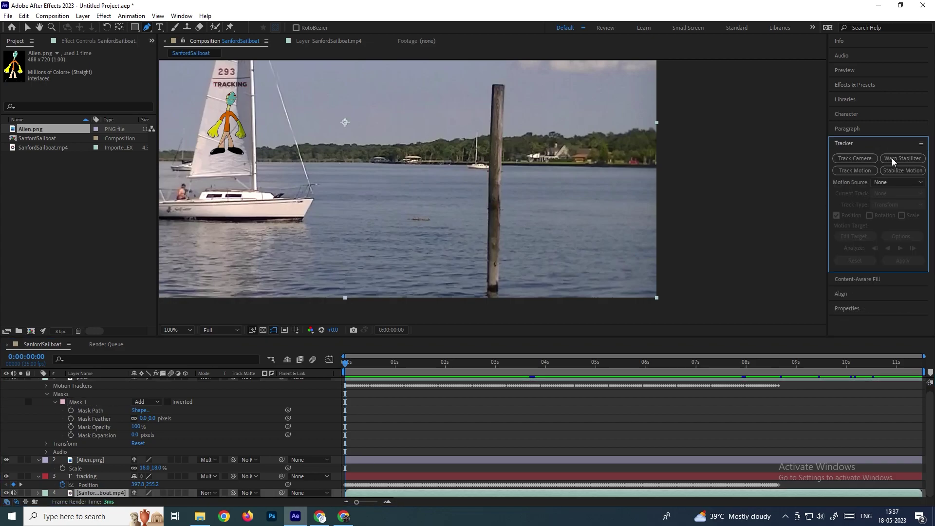
pyautogui.click(862, 170)
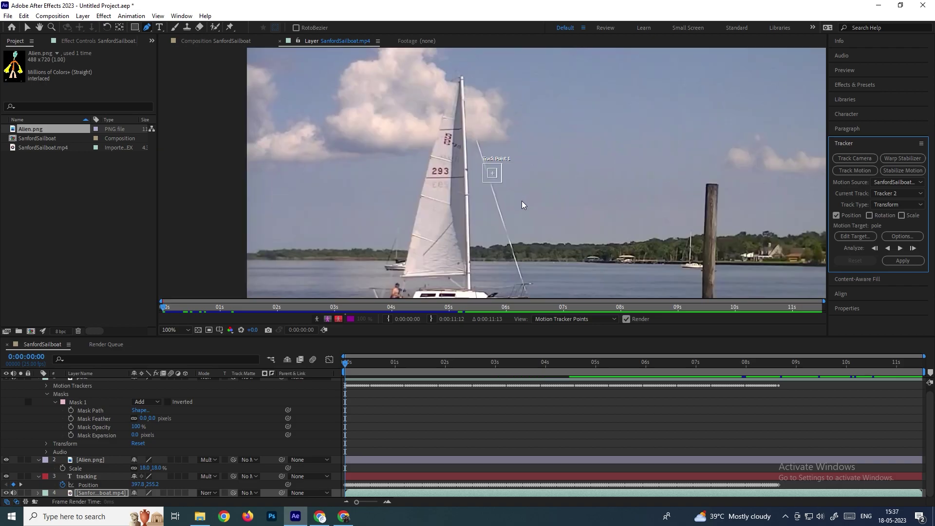
# - Place Track Point 1 on the dark hull marking and shrink its search box slightly
pyautogui.moveTo(500, 227); pyautogui.dragTo(513, 156)
pyautogui.moveTo(512, 106); pyautogui.dragTo(409, 244)
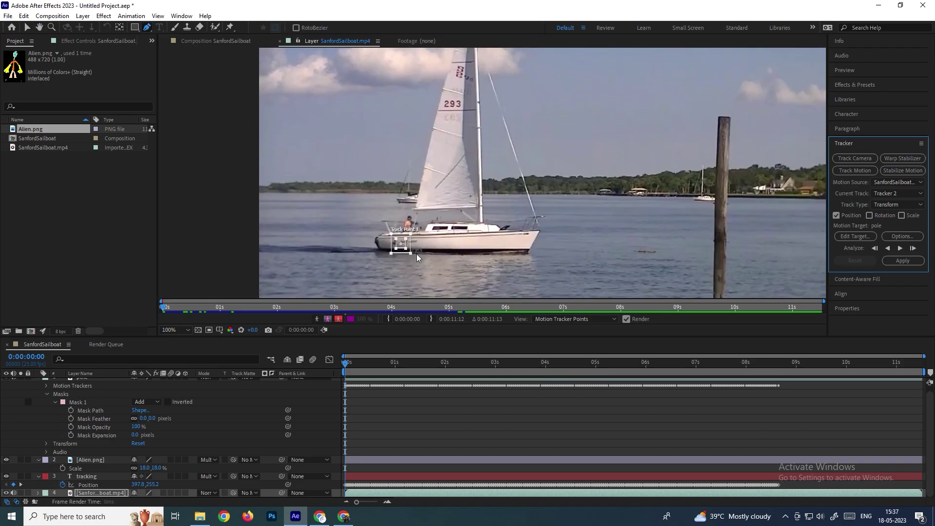
pyautogui.scroll(4, 428, 249)
pyautogui.moveTo(494, 173); pyautogui.dragTo(471, 166)
pyautogui.moveTo(509, 205); pyautogui.dragTo(608, 185)
pyautogui.scroll(-2, 497, 183)
# - Analyze the hull track forward to the pole, back up before the drift, and re-analyze
pyautogui.click(900, 249)
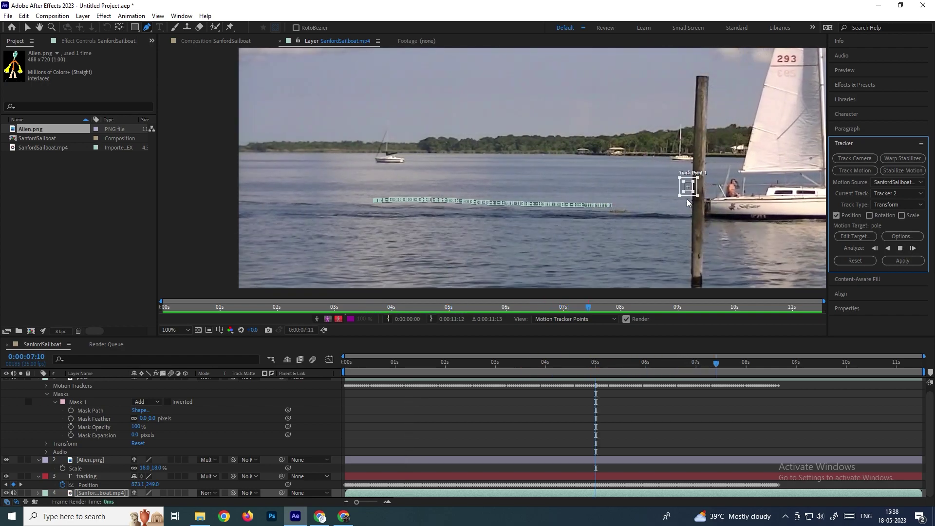
pyautogui.click(899, 249)
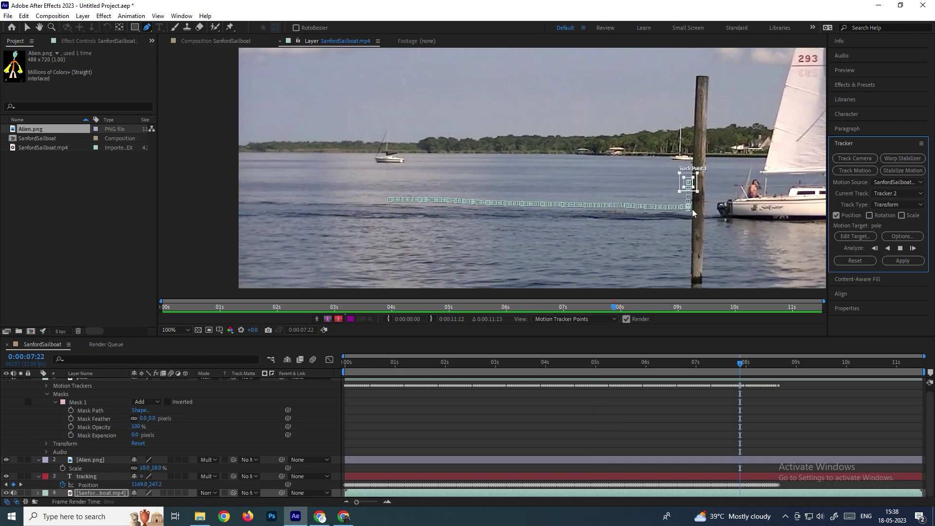
pyautogui.press('.')
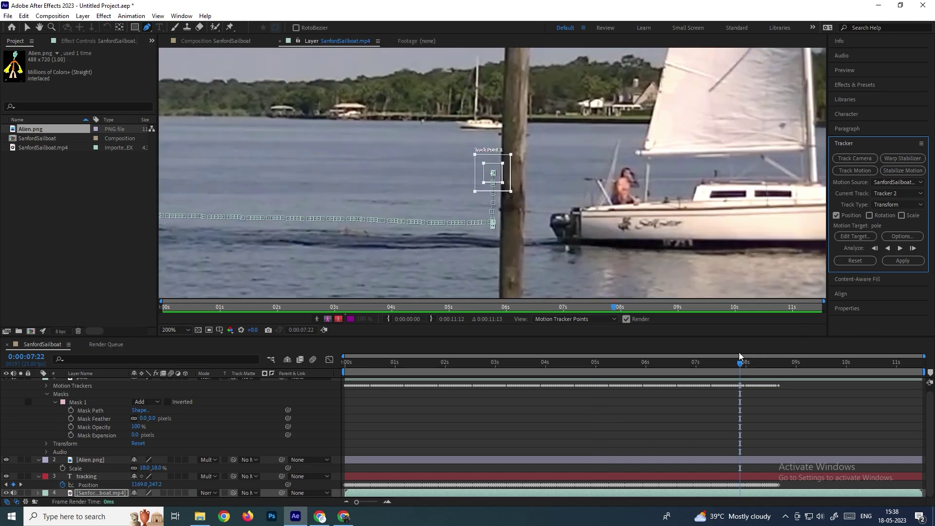
pyautogui.hotkey('ctrl', 'z')
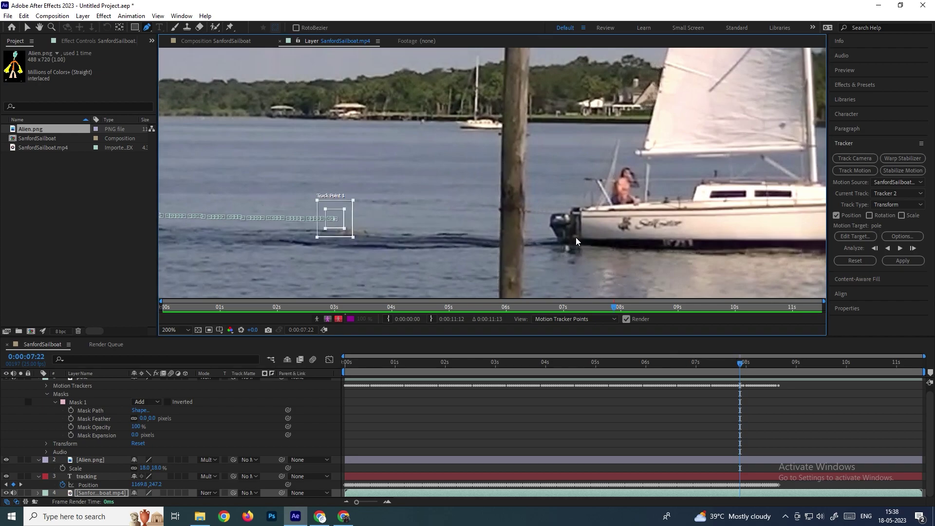
pyautogui.press(',')
pyautogui.press('.')
pyautogui.click(899, 249)
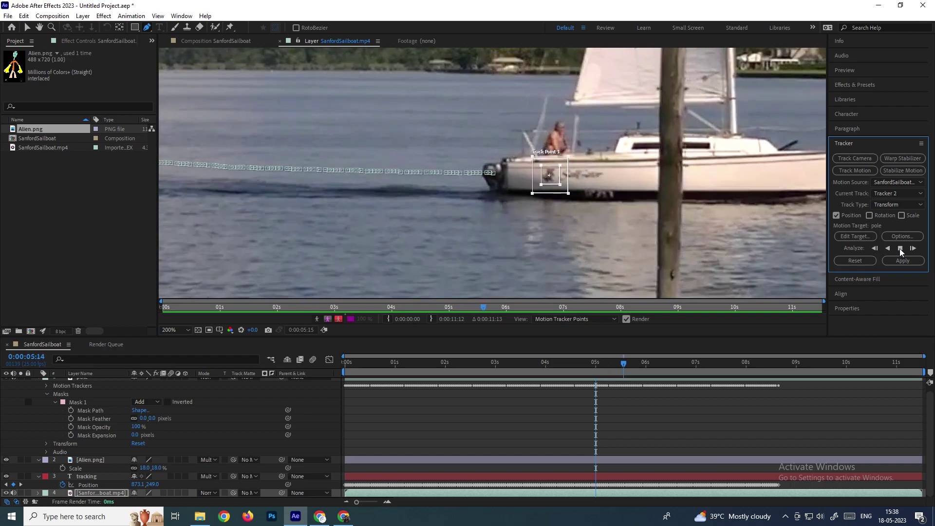
pyautogui.click(899, 249)
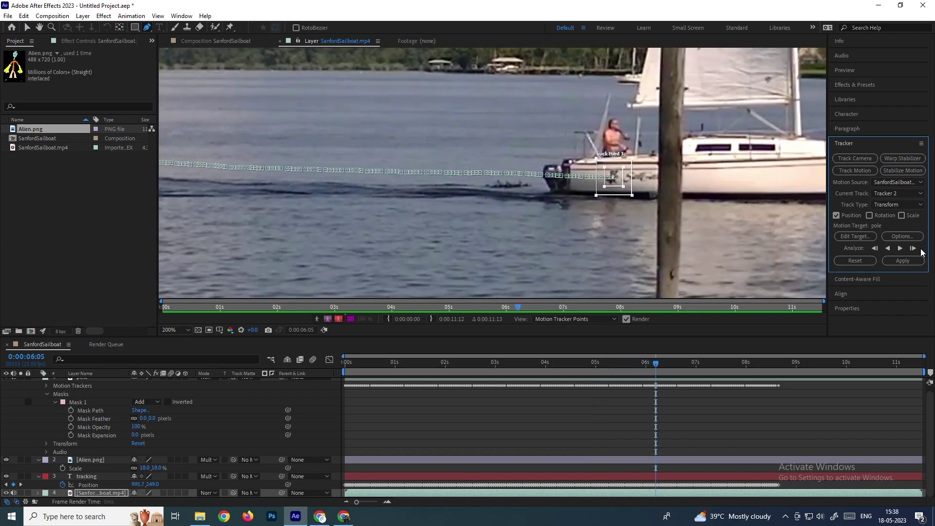
# - Advance the track five single frames, reaching about 0:00:06:09
pyautogui.click(913, 248)
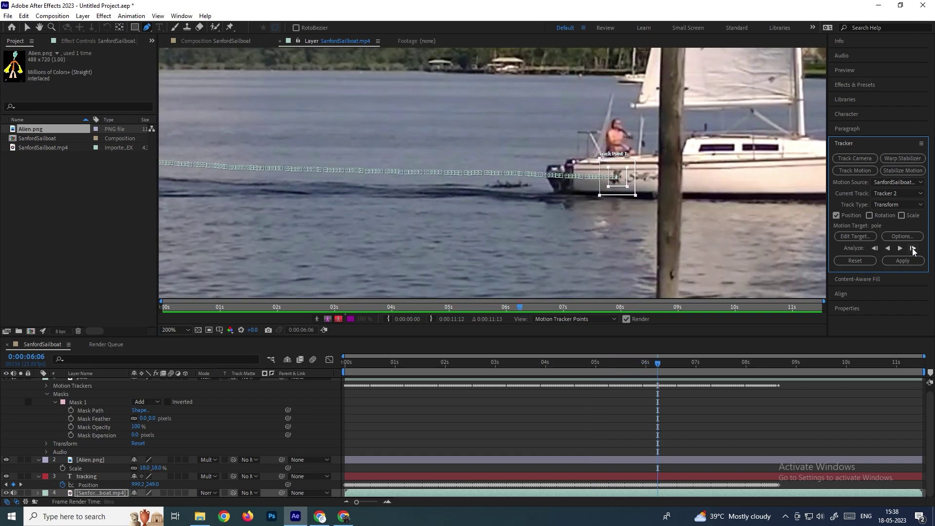
pyautogui.click(913, 249)
pyautogui.click(913, 249)
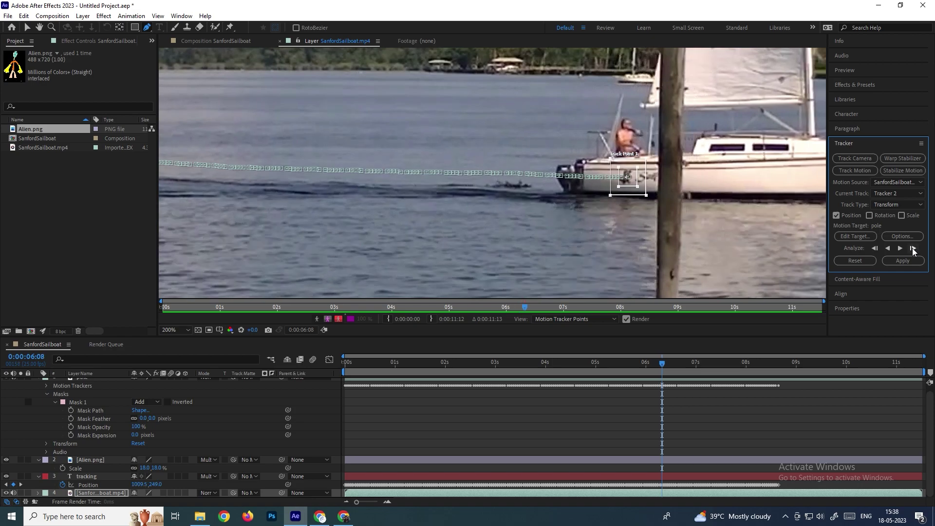
pyautogui.click(913, 249)
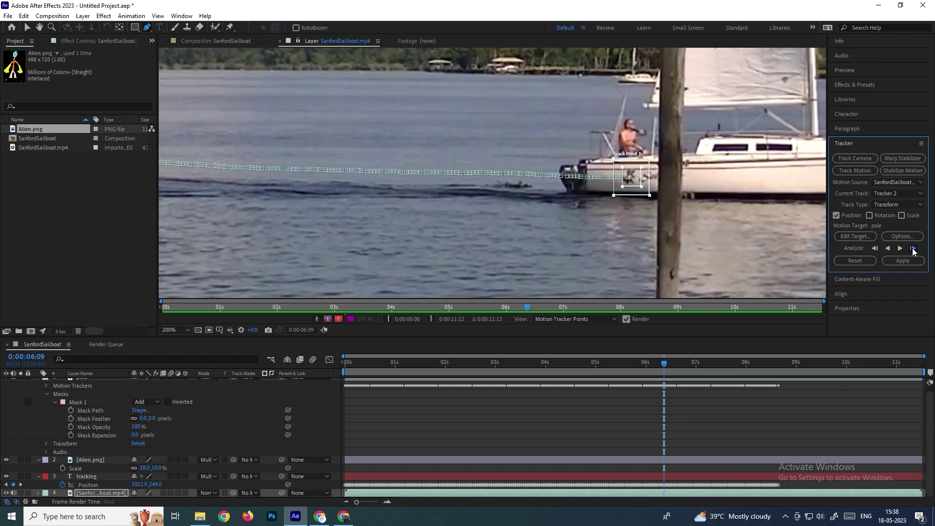
pyautogui.click(912, 249)
# - Reposition Track Point 1 on the hull past the pole and analyze forward from there
pyautogui.moveTo(664, 210); pyautogui.dragTo(506, 232)
pyautogui.moveTo(667, 361); pyautogui.dragTo(701, 365)
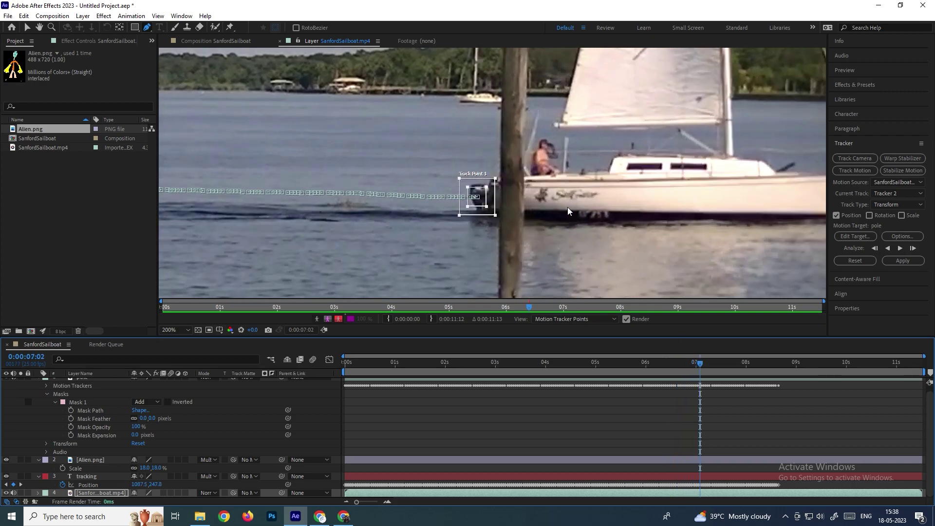
pyautogui.moveTo(490, 198); pyautogui.dragTo(554, 199)
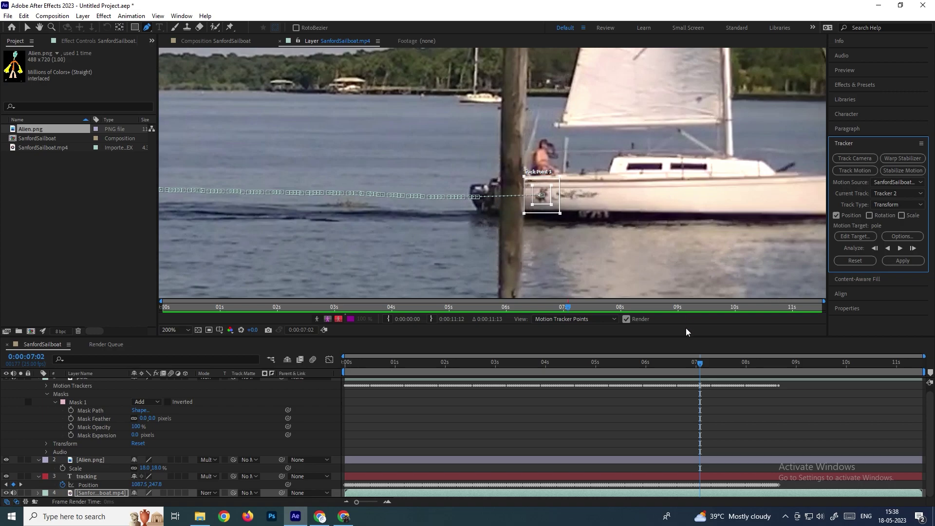
pyautogui.moveTo(699, 367)
pyautogui.mouseDown()
pyautogui.moveTo(673, 367)
pyautogui.moveTo(698, 365)
pyautogui.mouseUp()
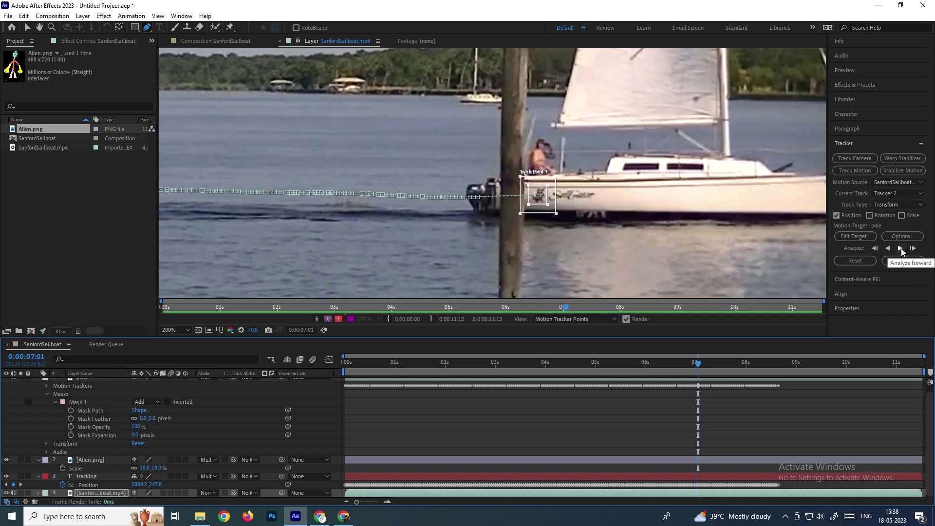
pyautogui.click(901, 248)
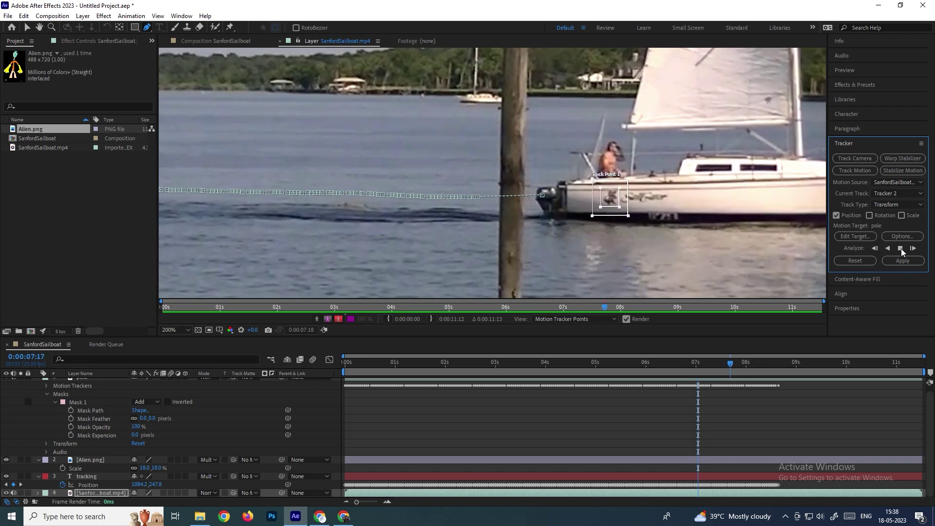
# - Play back the clip from before the pole to check the track, and centre the whole frame
pyautogui.moveTo(715, 366); pyautogui.dragTo(555, 369)
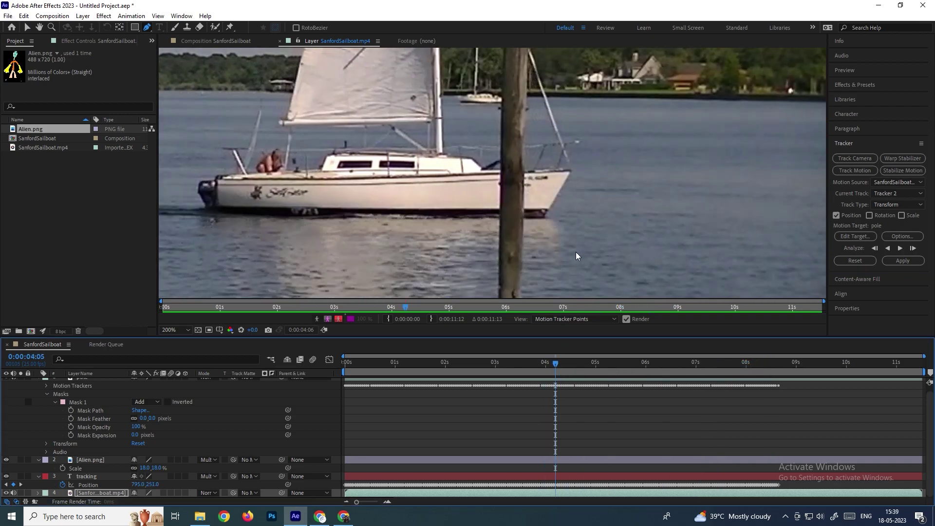
pyautogui.press('space')
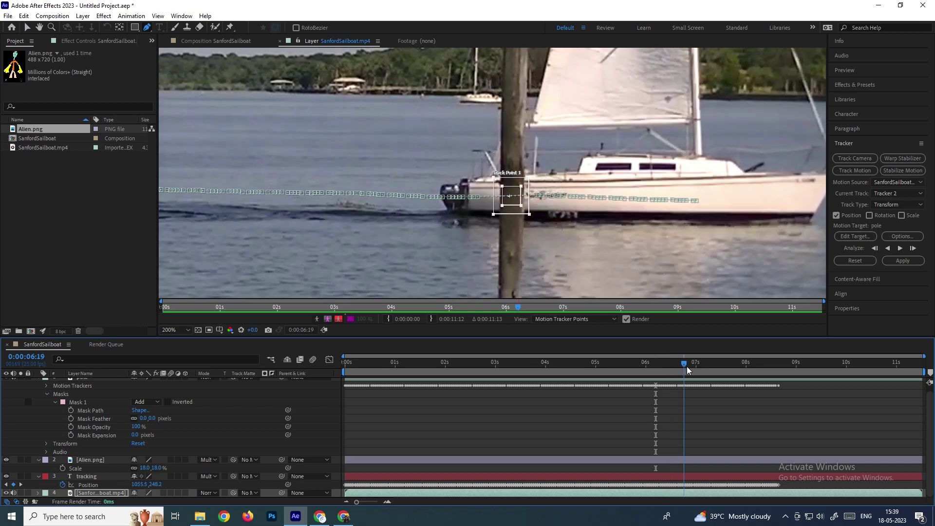
pyautogui.scroll(-4, 639, 234)
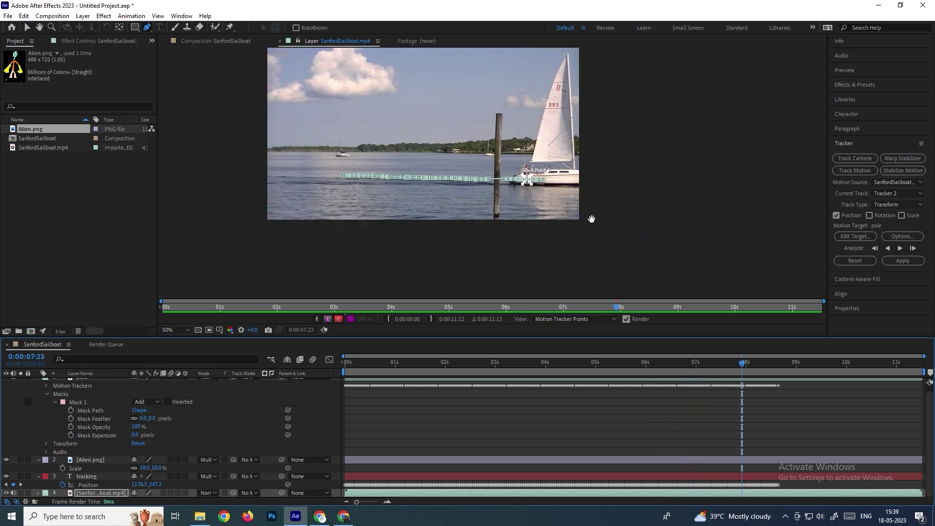
pyautogui.moveTo(455, 210); pyautogui.dragTo(503, 205)
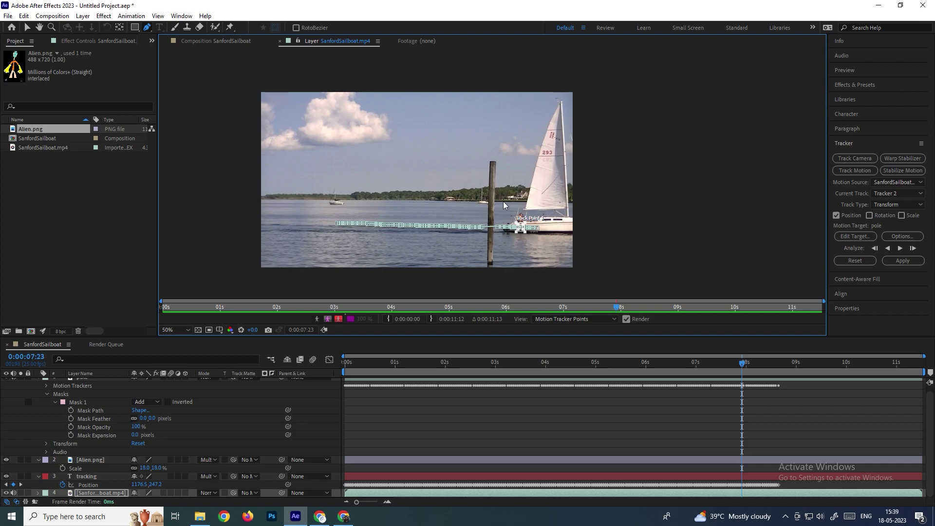